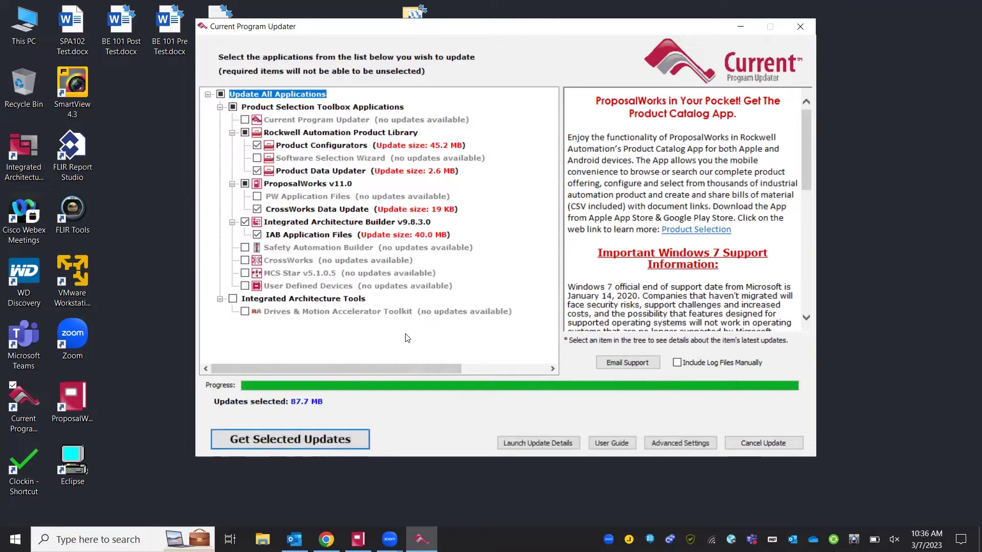
- Begin downloading and installing the checked 87.7 MB of updates
left_click(316, 444)
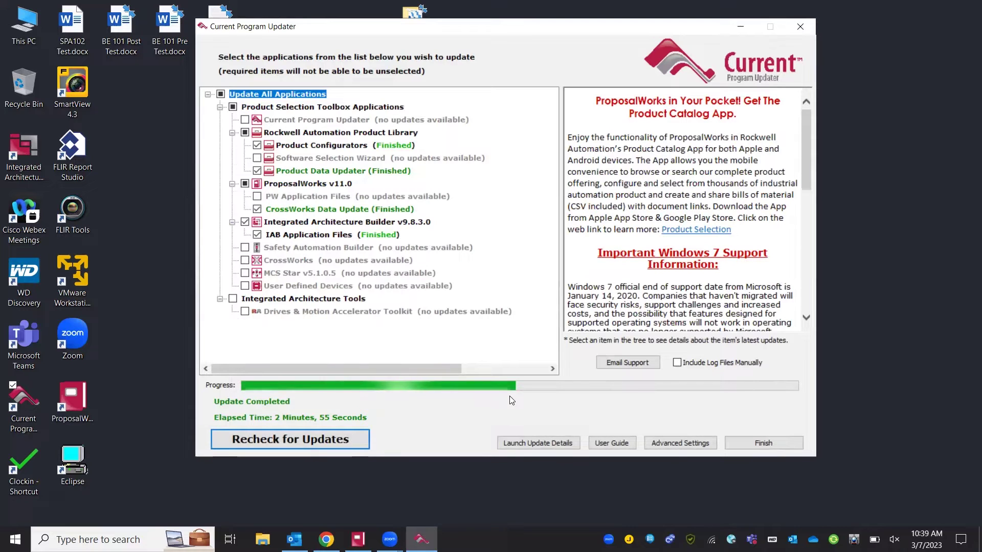
- Close the updater once every selected update shows Finished
left_click(760, 445)
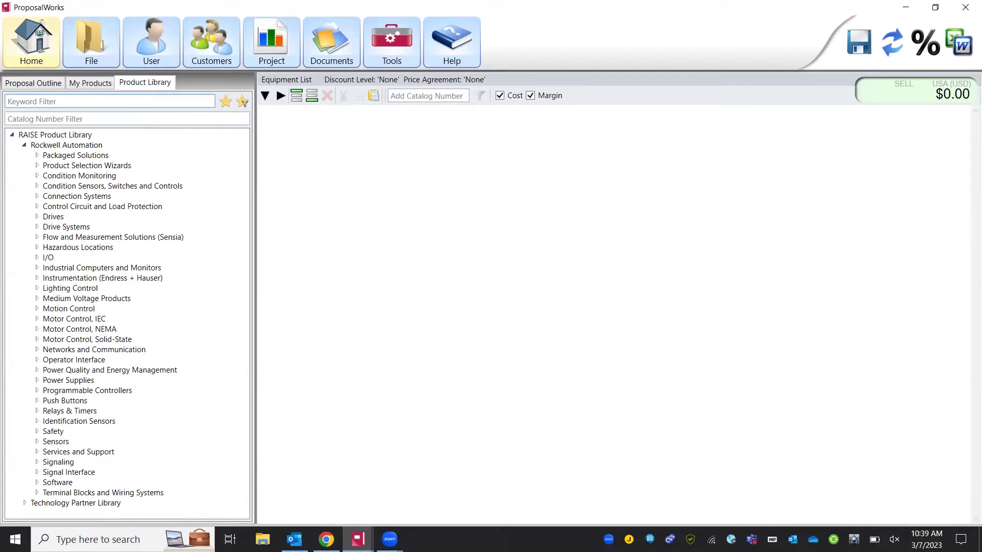
- Filter the product library by the keyword 'contac'
left_click(13, 100)
type("contactor")
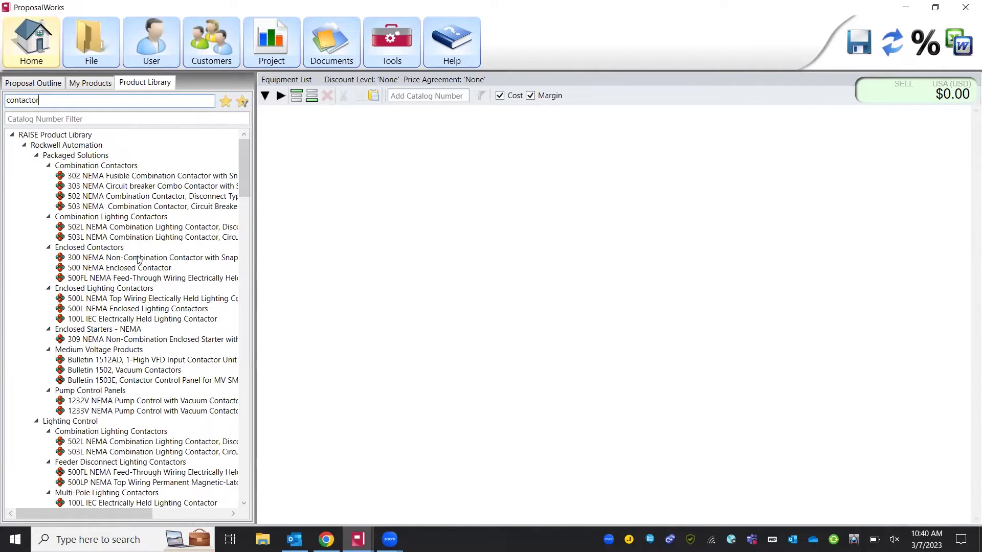
- Review the contactor keyword results, then clear the keyword filter
left_click(50, 101)
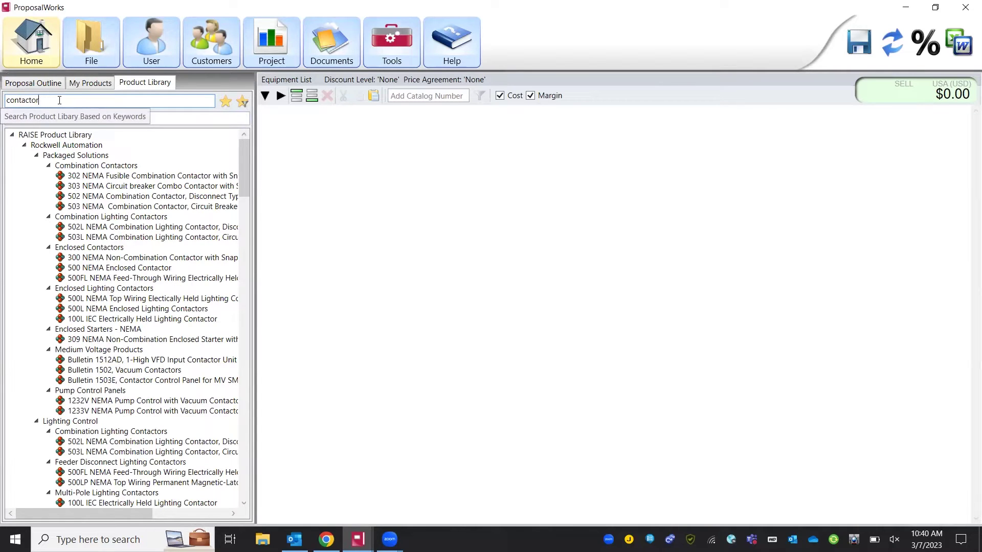
left_click(135, 233)
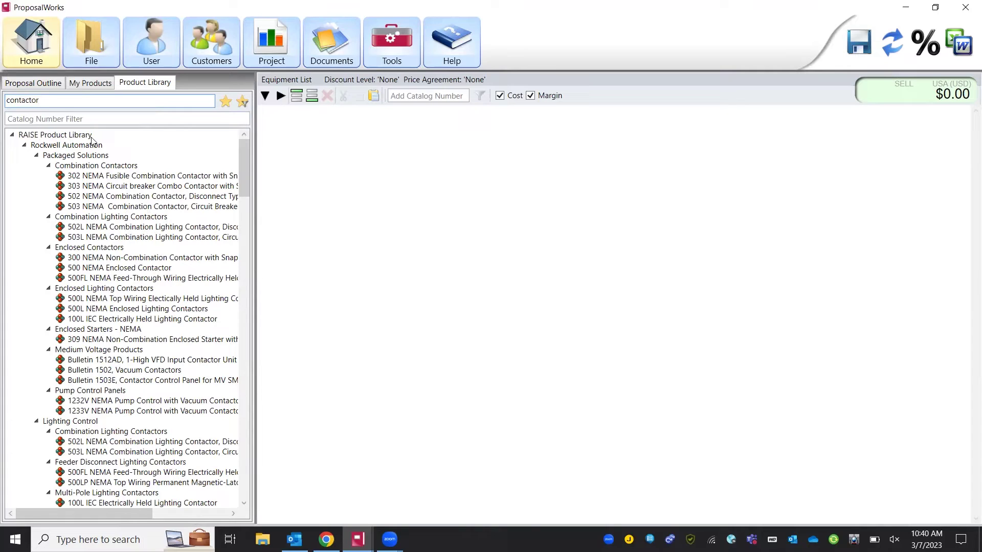
double_click(75, 103)
key("BackSpace")
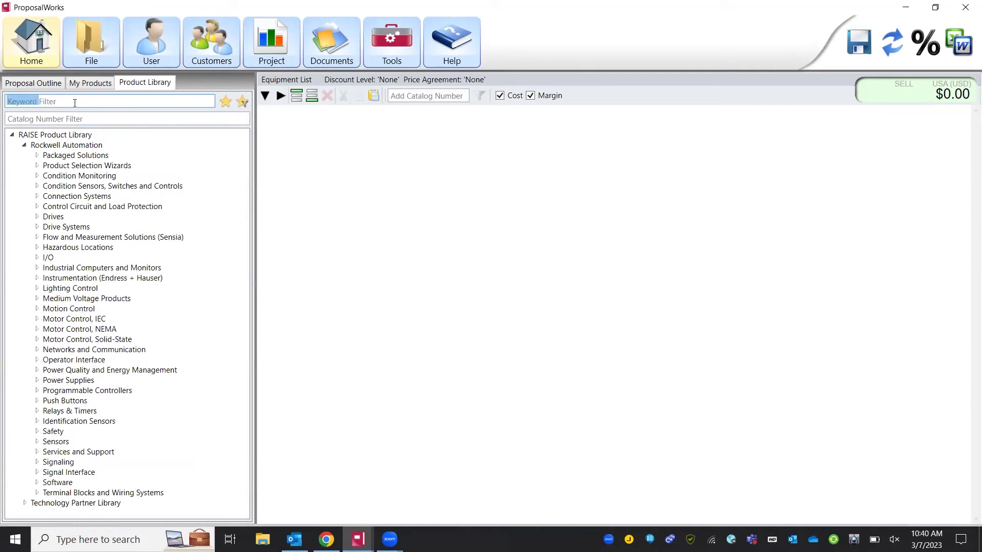
- Search the library by catalog number '1c1D1'
left_click(71, 118)
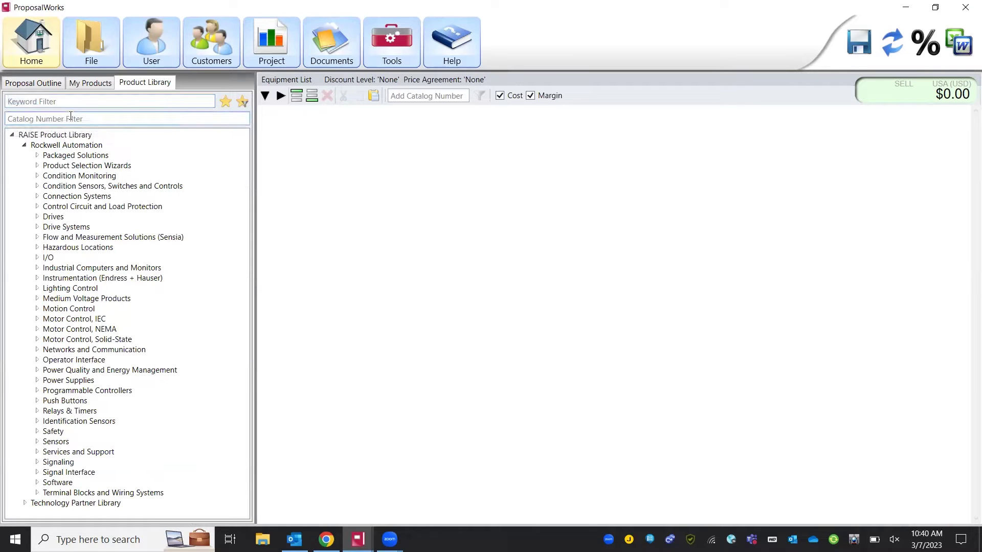
type("1")
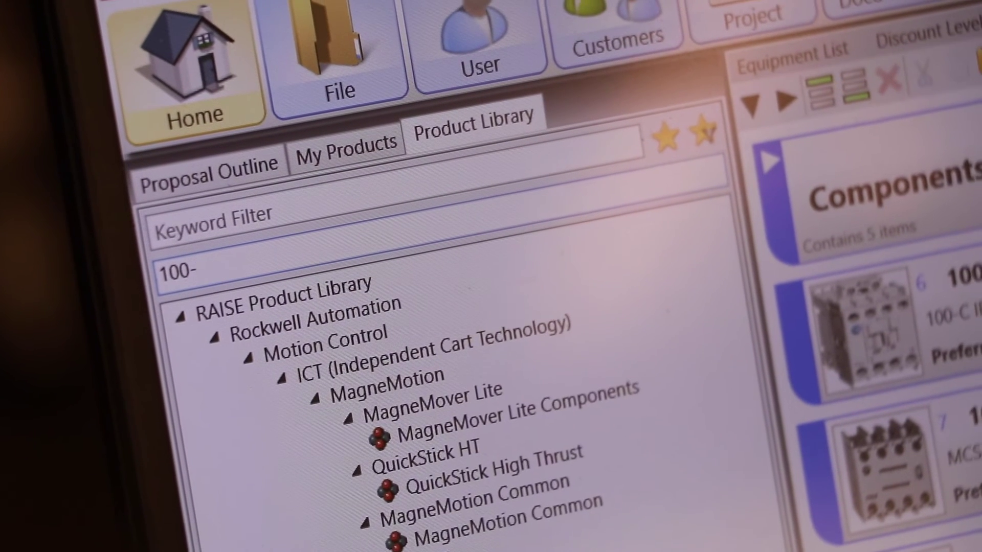
type("c")
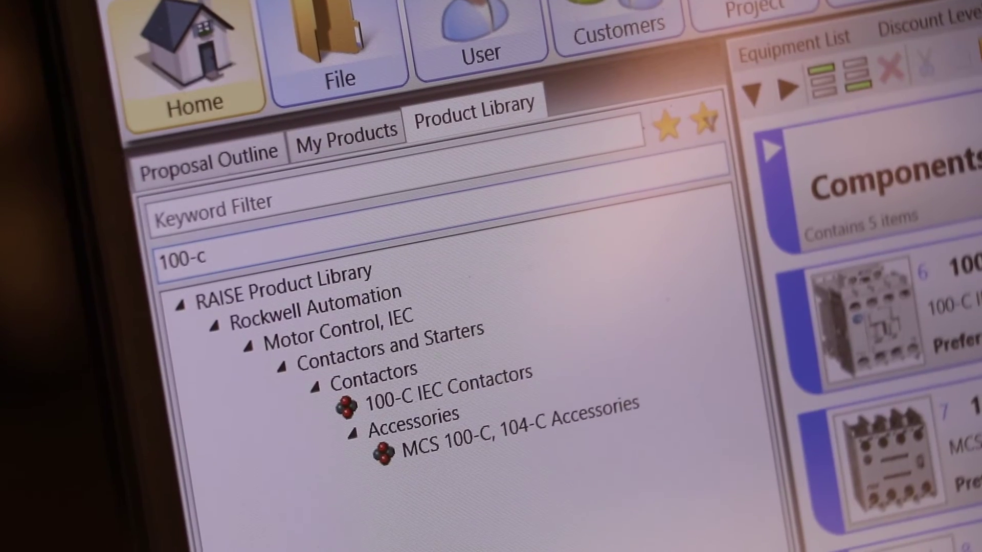
type("1D")
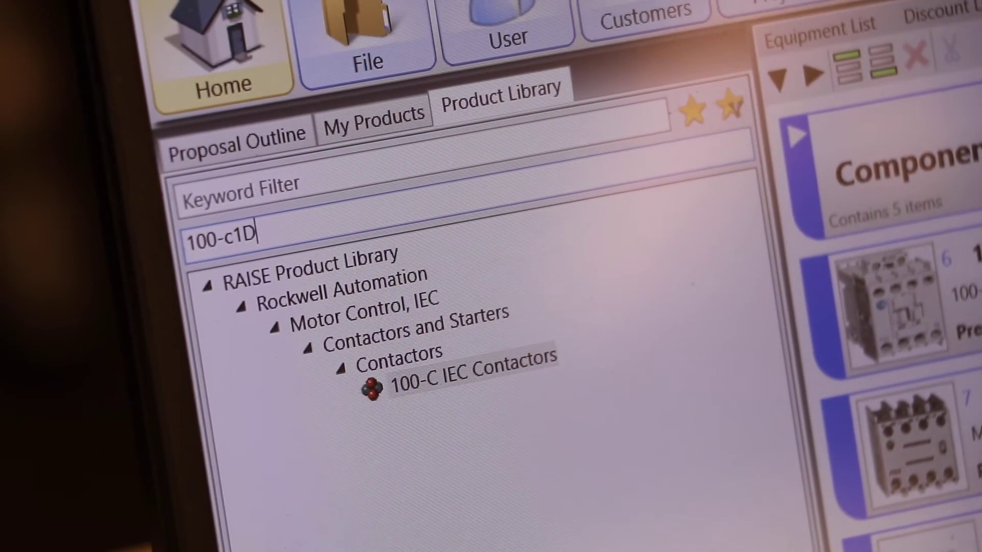
type("1")
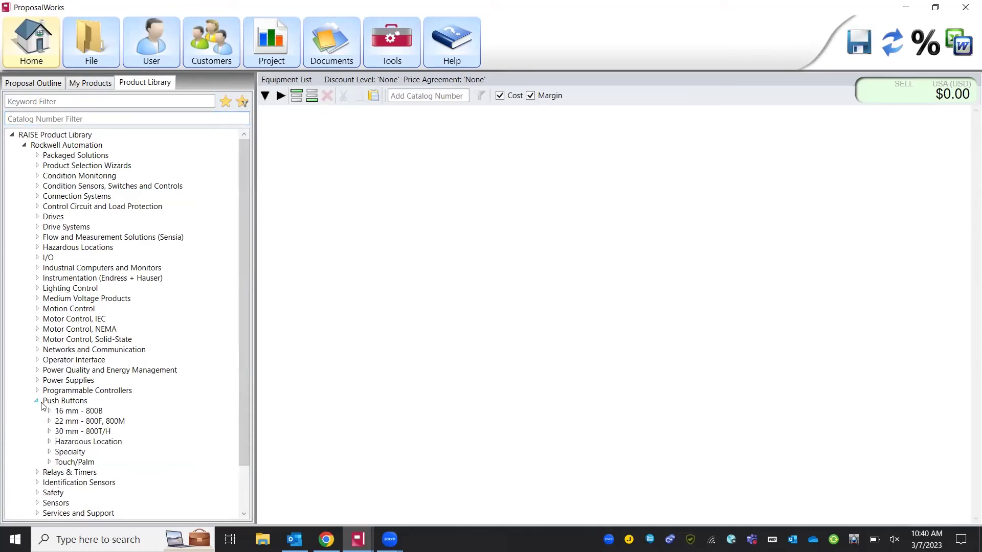
- Drill into 30 mm 800T/H > 800T metal Push Buttons and open 800T Momentary Contact, Illuminated
left_click(49, 431)
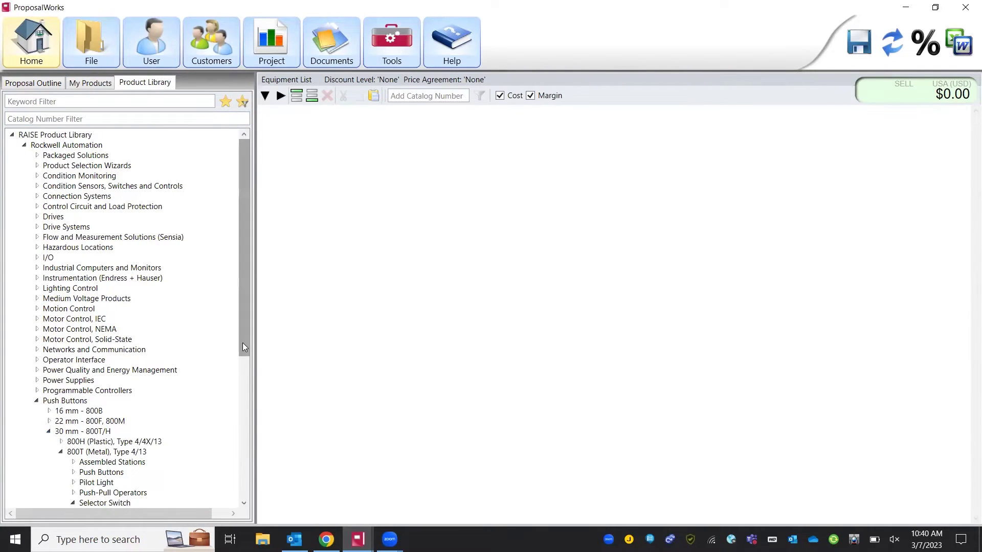
left_click_drag(243, 342, 253, 447)
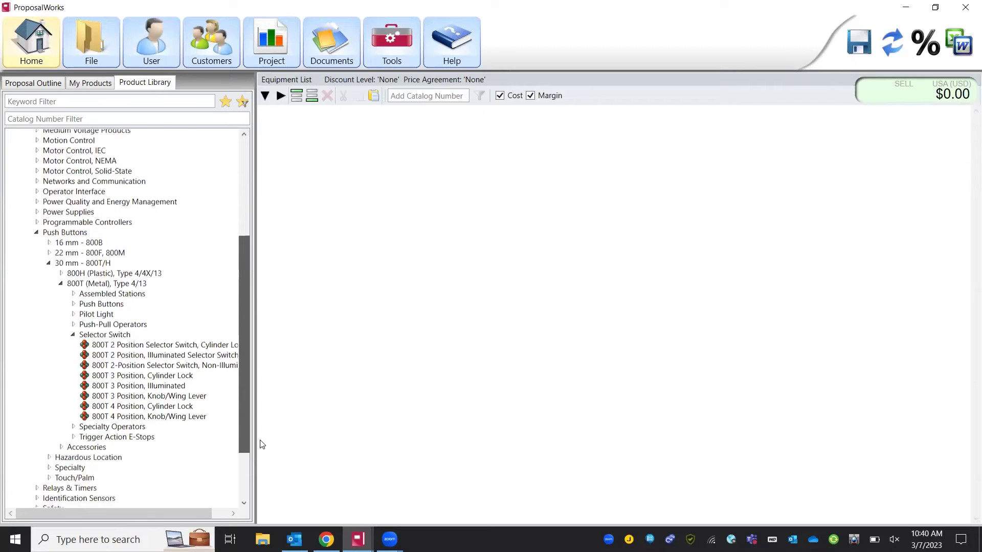
left_click(73, 333)
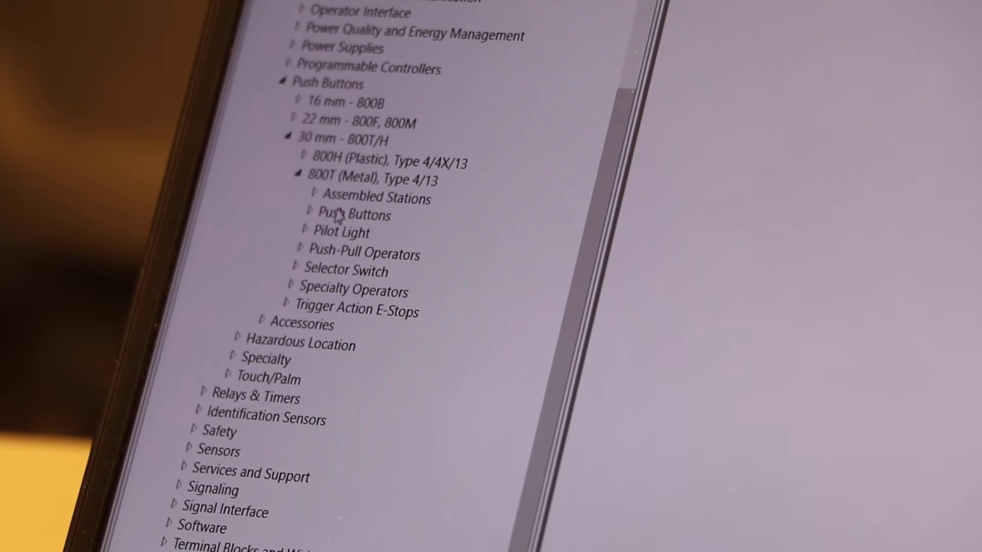
double_click(82, 320)
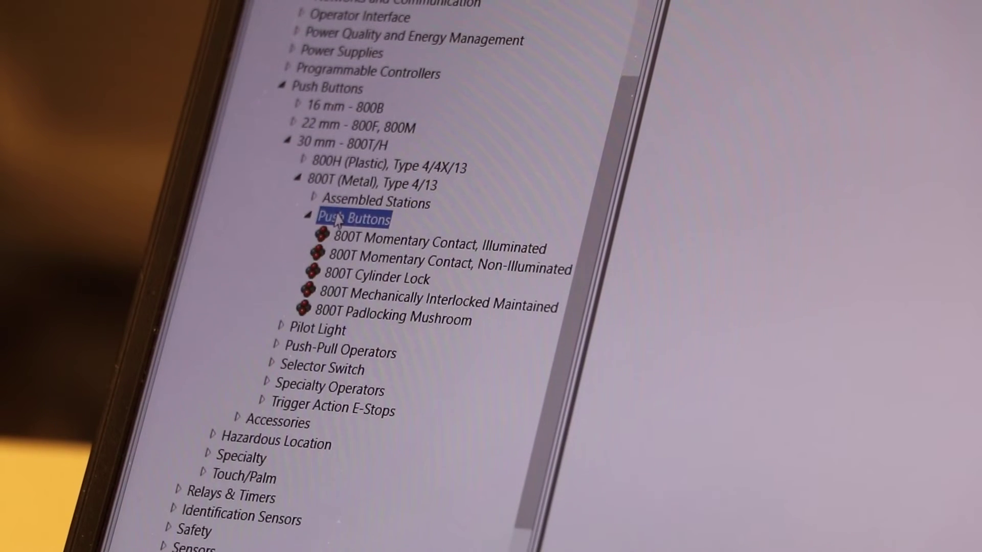
left_click(399, 247)
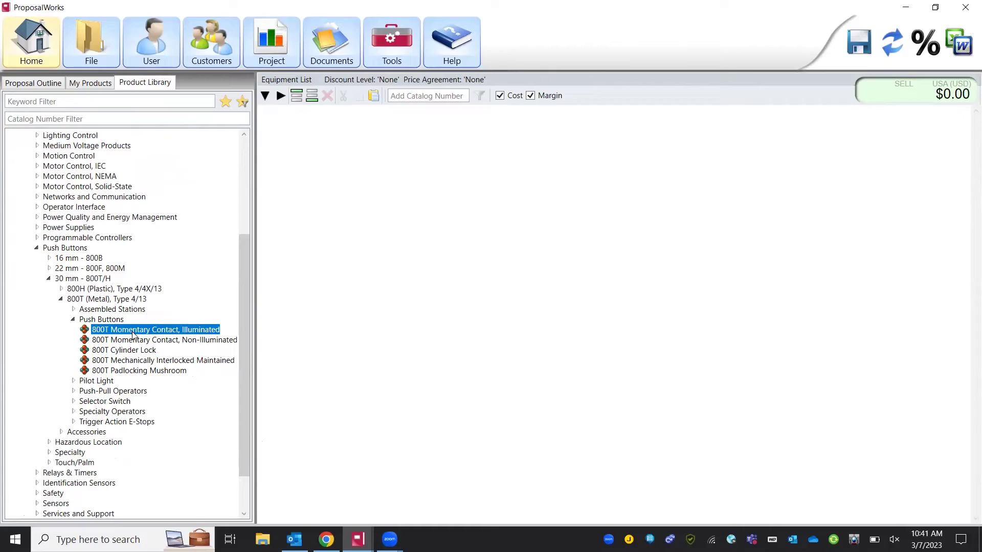
double_click(132, 331)
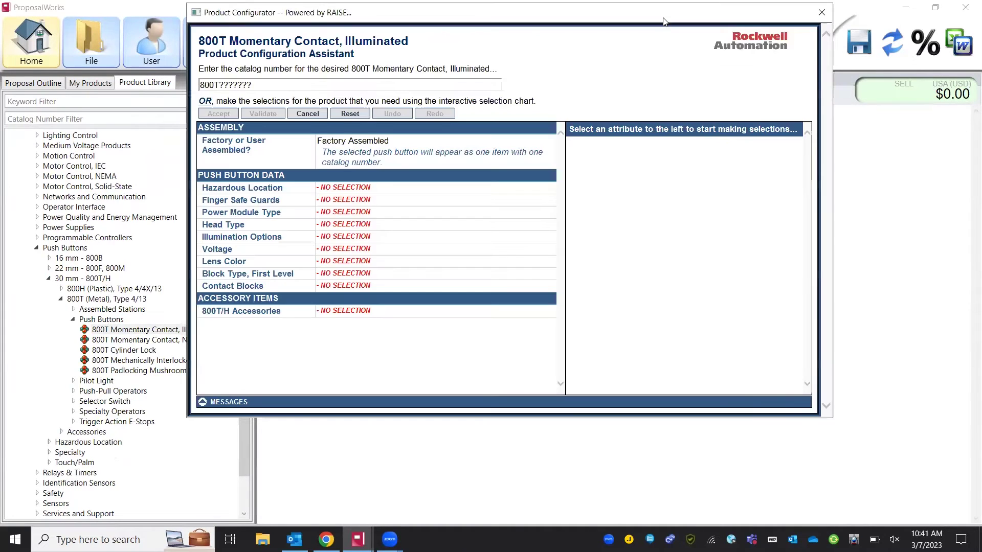
- Set no hazardous location, no finger safe guards, Full Voltage module and extended head without guard
left_click_drag(662, 21, 692, 66)
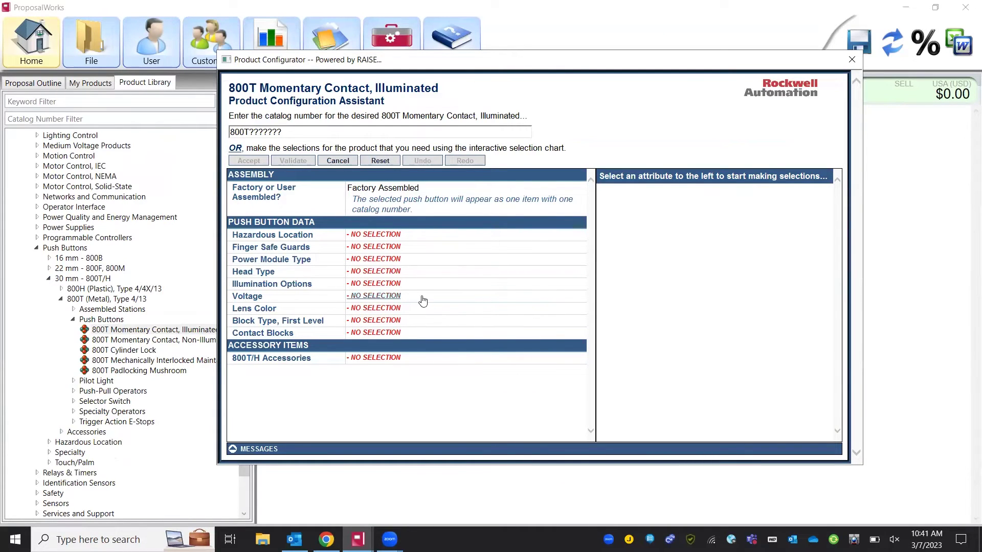
left_click(390, 237)
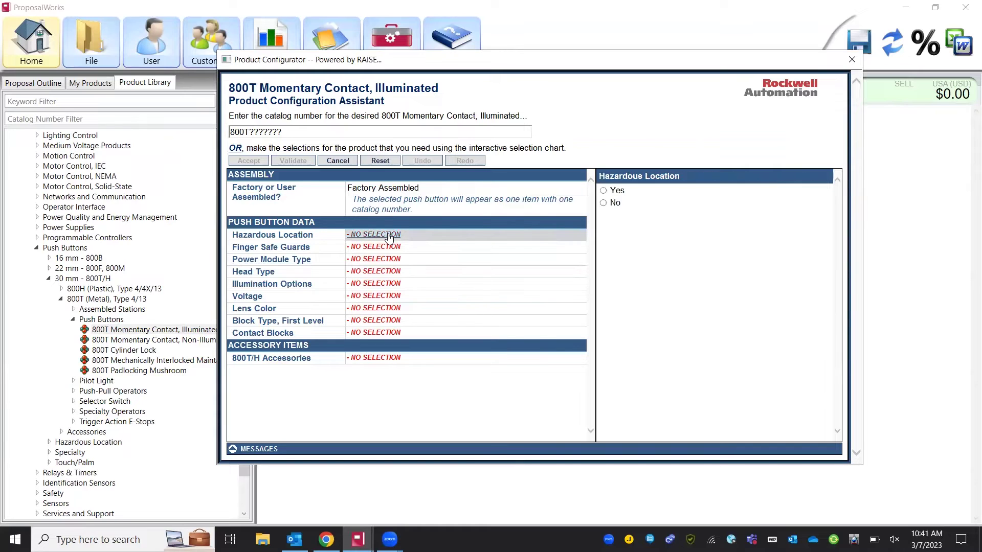
left_click(614, 204)
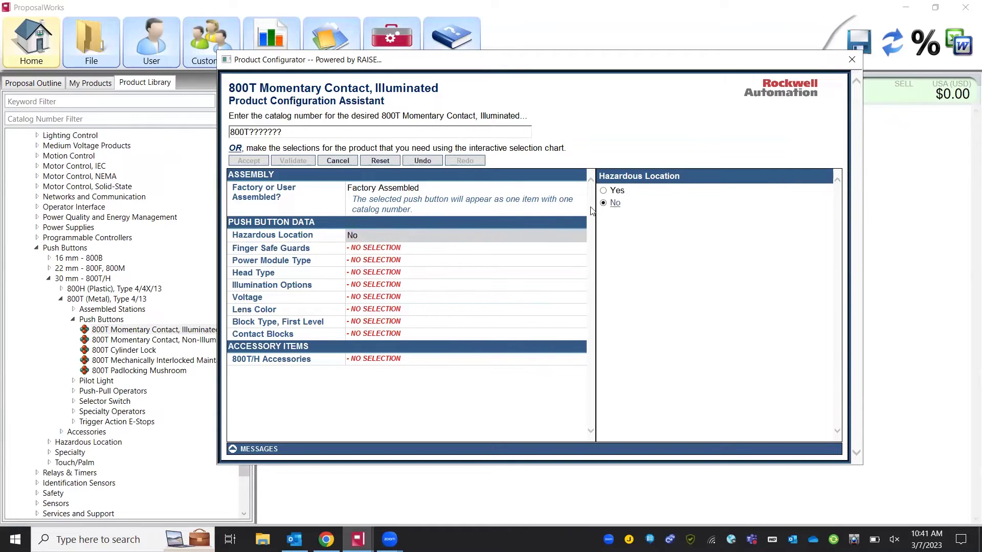
left_click(401, 248)
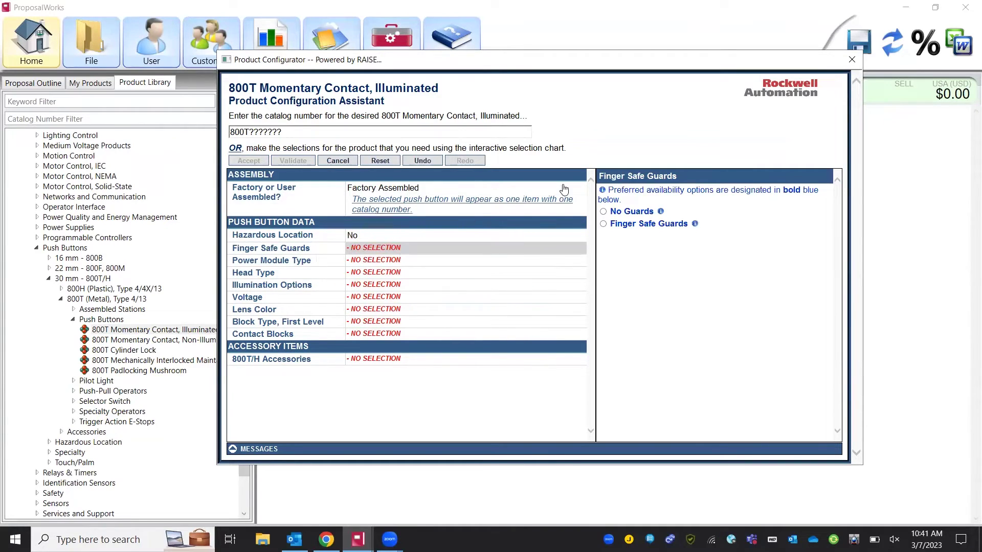
left_click(628, 217)
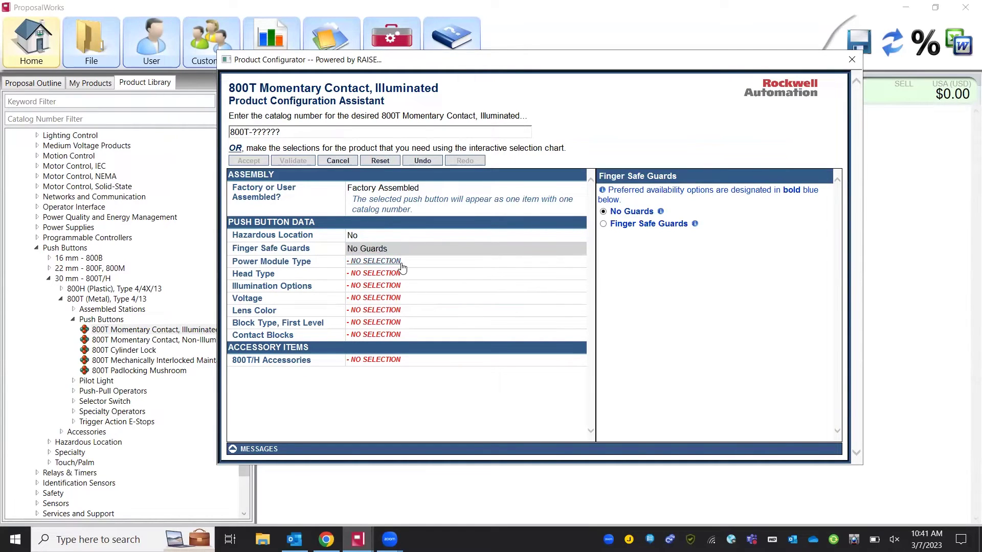
left_click(402, 262)
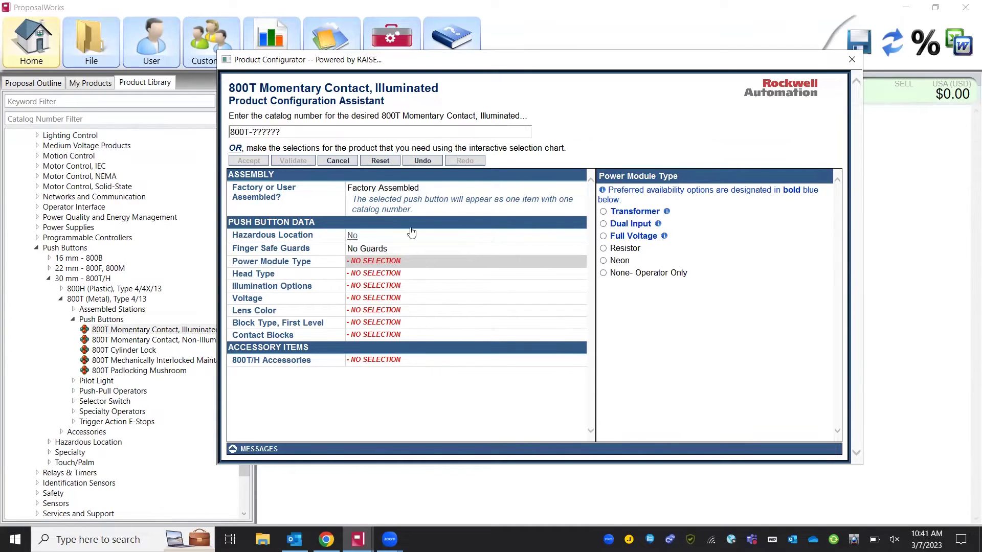
left_click(646, 241)
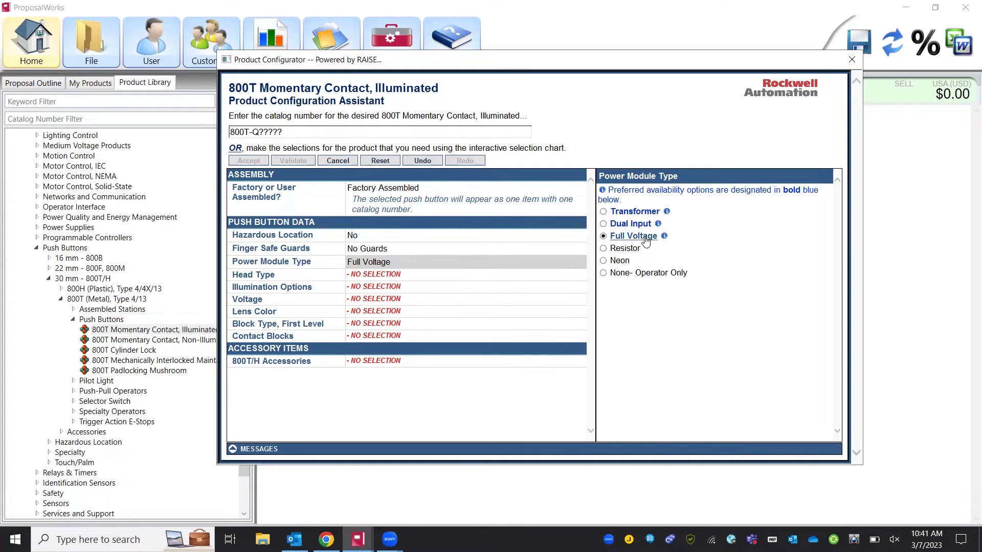
left_click(417, 280)
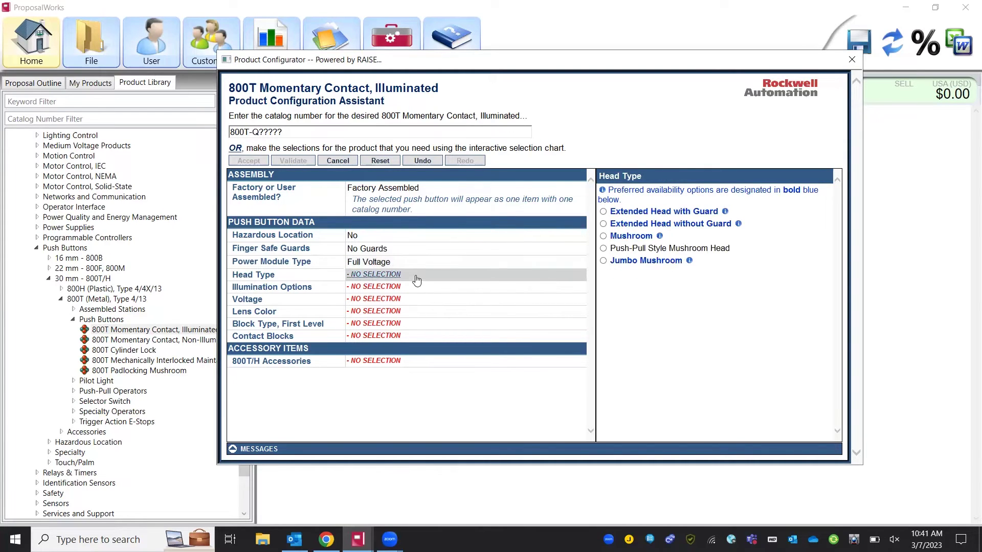
left_click(622, 226)
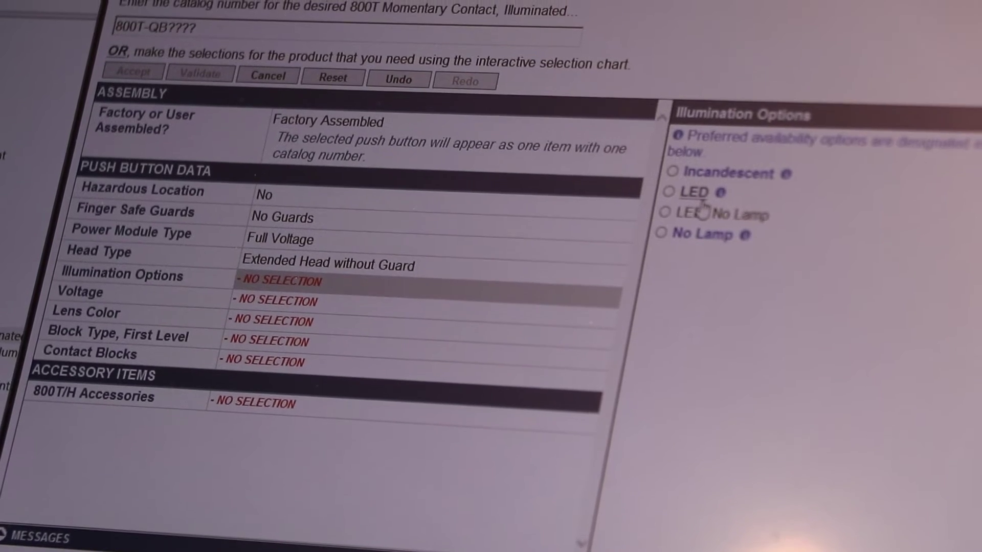
- Choose LED illumination, 12-130V AC/DC, Blue lens, Standard block and 1 N.O. - 1 N.C. contacts
left_click(696, 193)
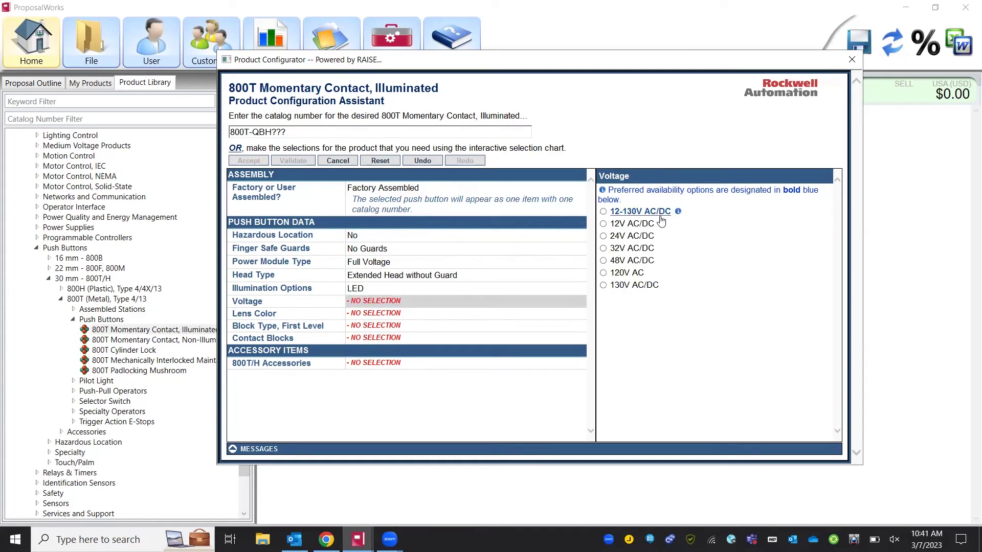
left_click(660, 217)
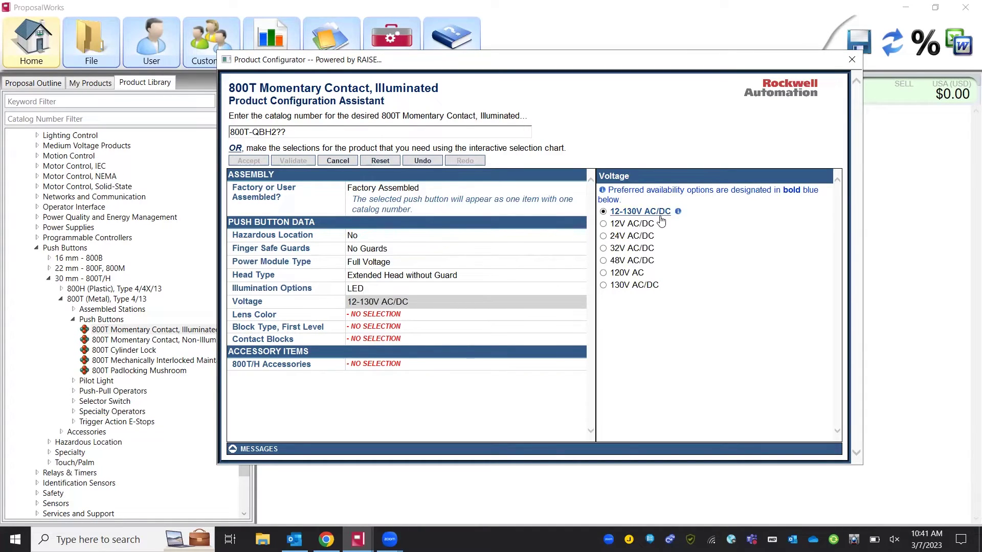
left_click(390, 316)
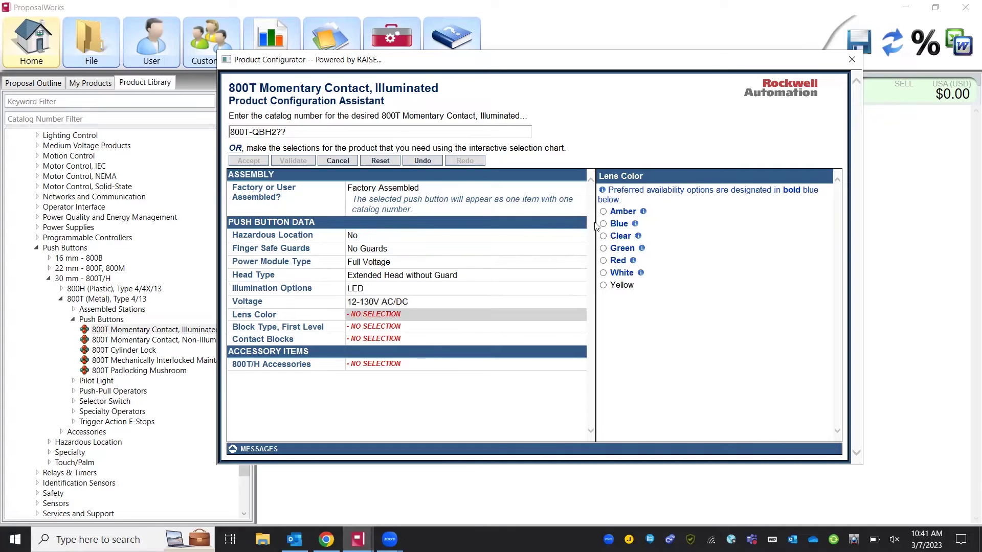
left_click(617, 226)
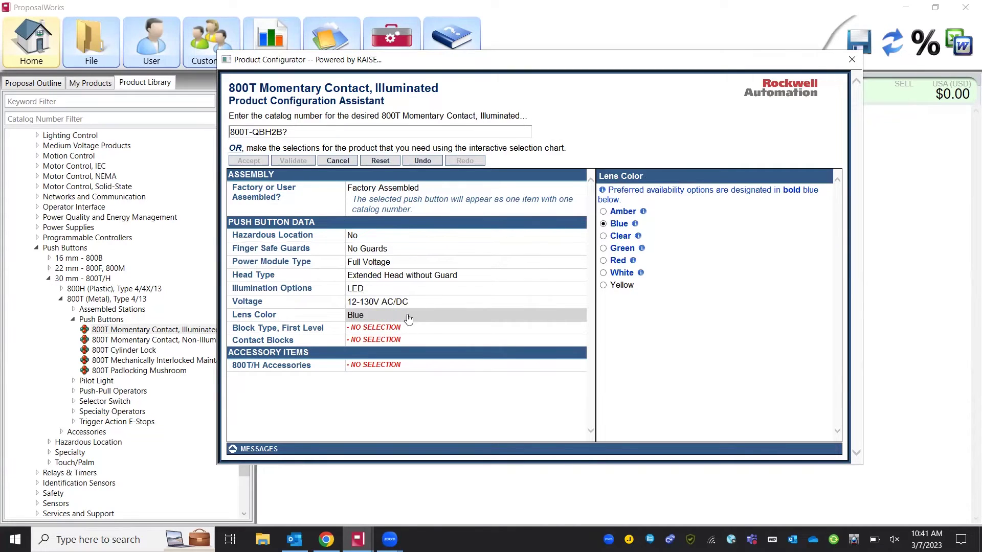
left_click(403, 330)
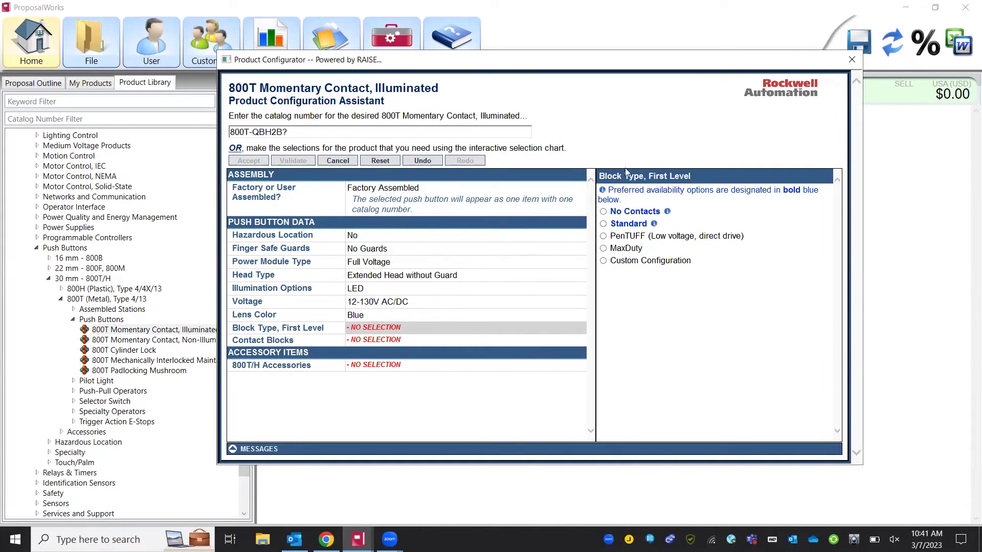
left_click(623, 226)
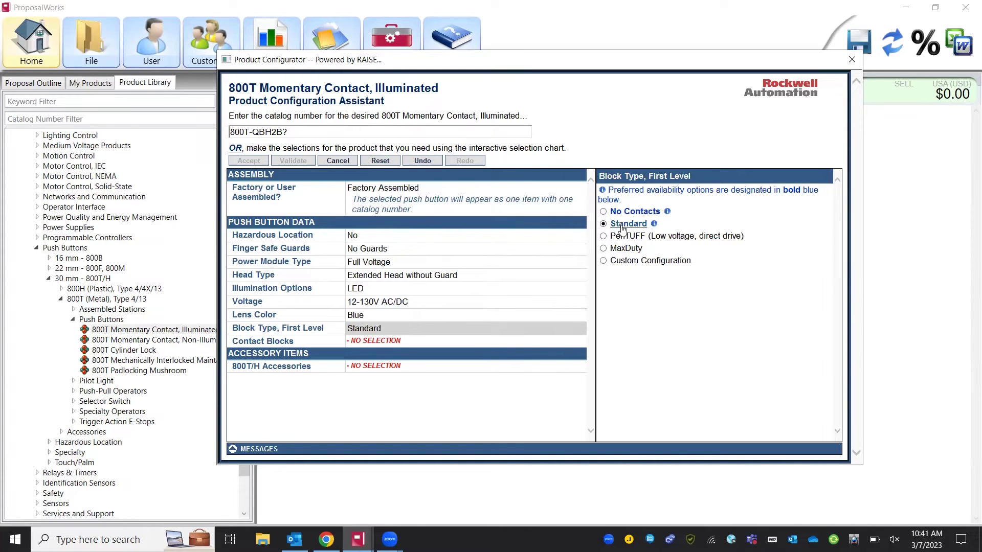
left_click(386, 343)
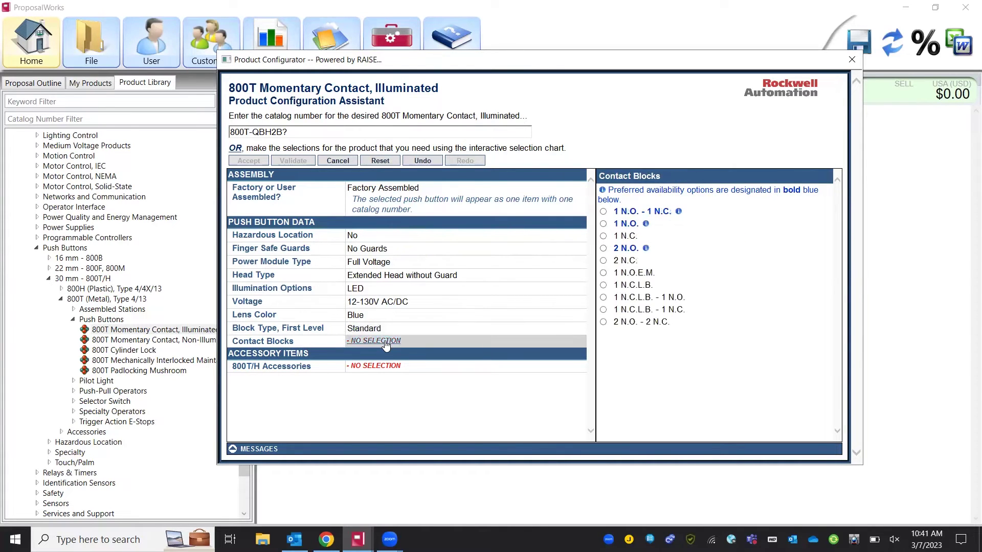
left_click(655, 213)
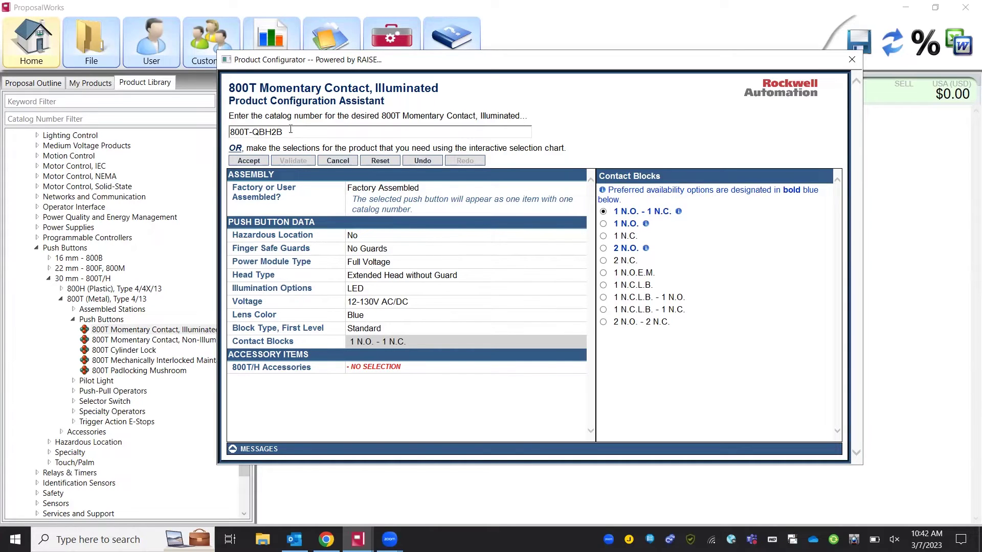
- Make the 800T-QBH2B push button user assembled and accept it into the equipment list
left_click(290, 130)
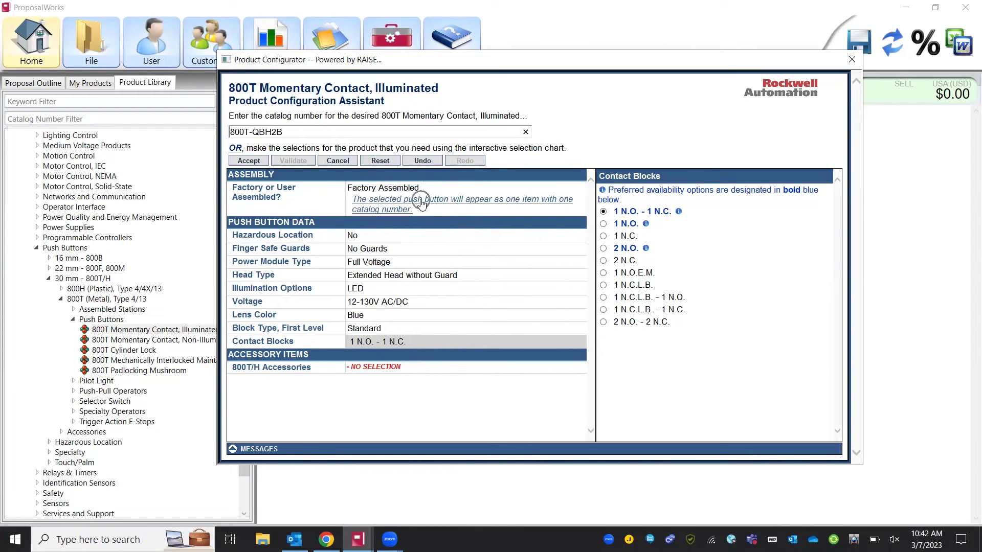
left_click(421, 204)
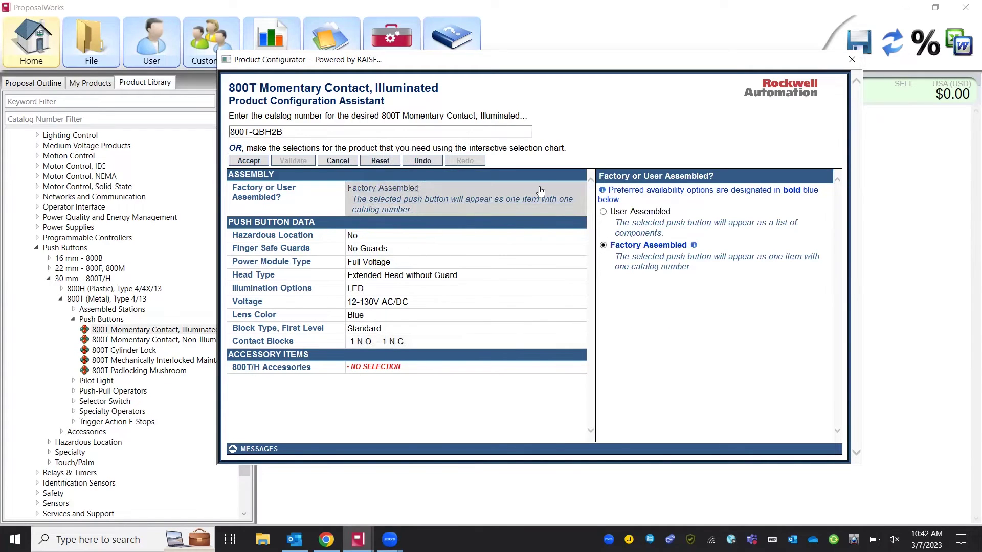
left_click(638, 225)
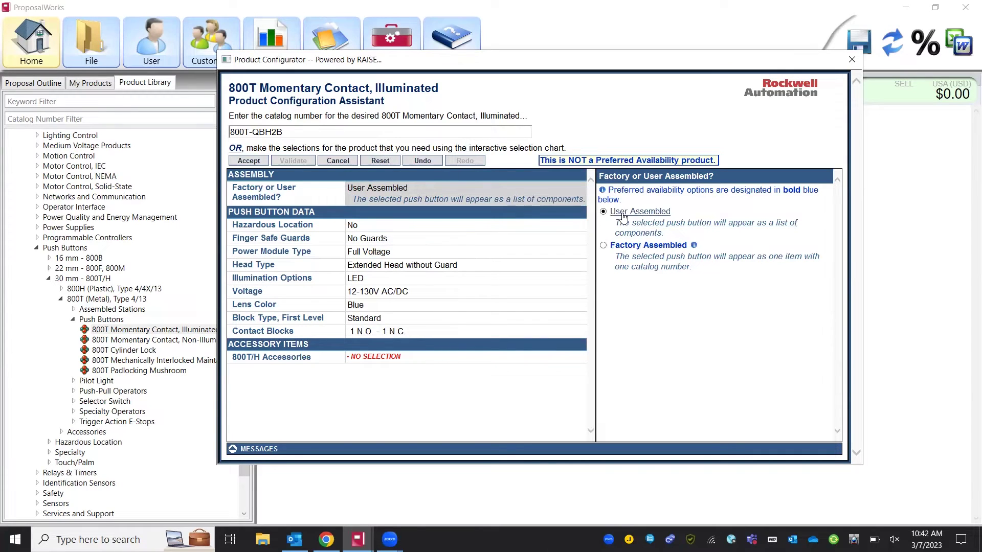
left_click(249, 161)
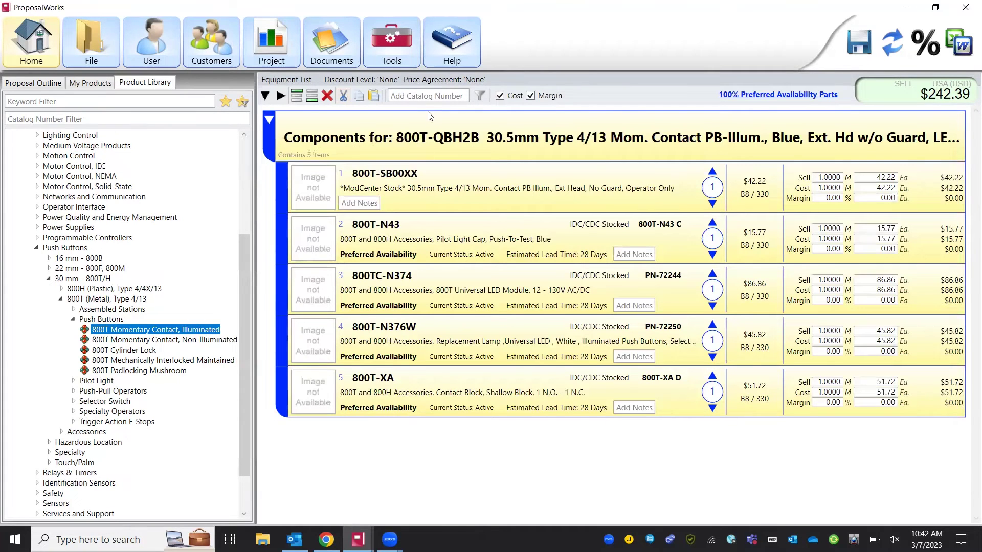
left_click(462, 132)
left_click(434, 148)
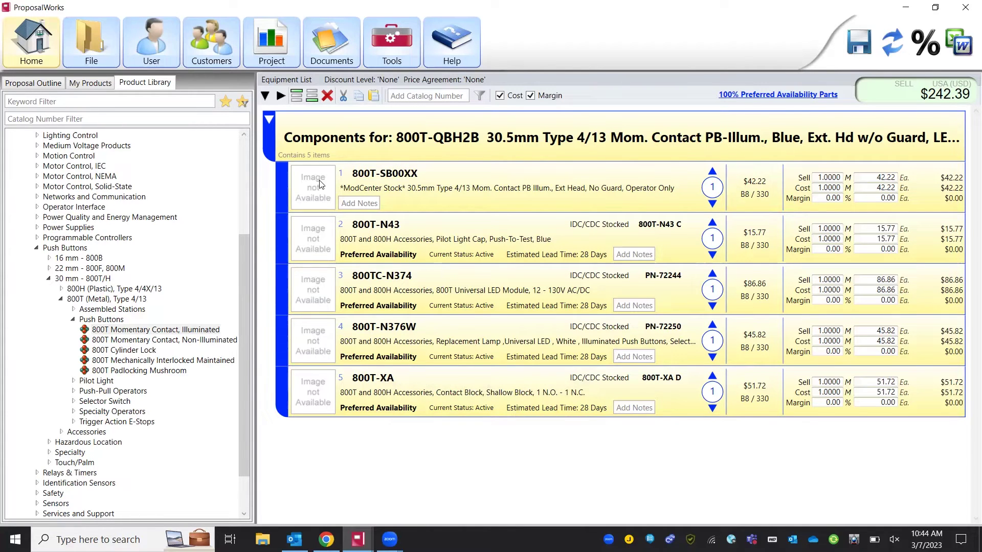
- Collapse the push button groups, filter by catalog number '100-c' and open 100-C IEC Contactors
left_click(269, 119)
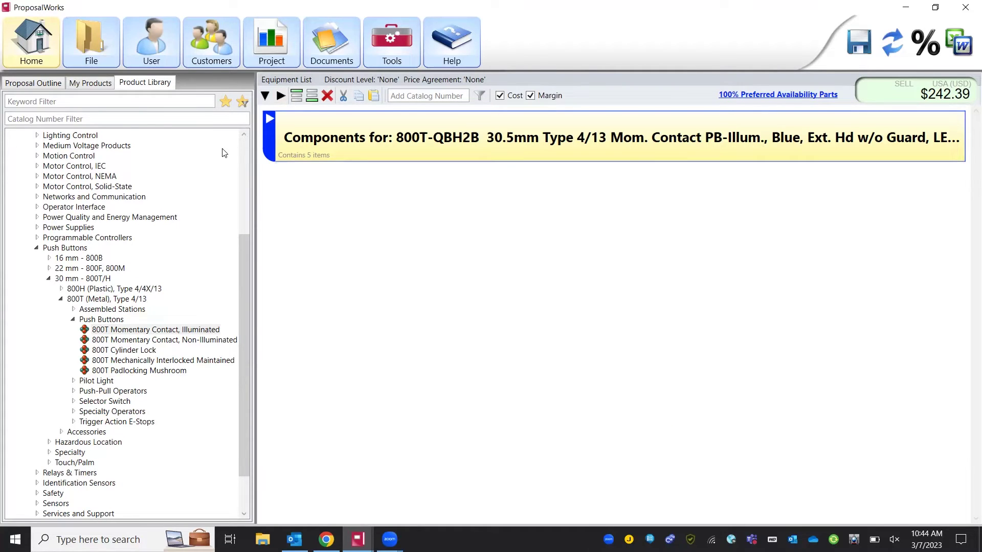
left_click(38, 249)
left_click(65, 124)
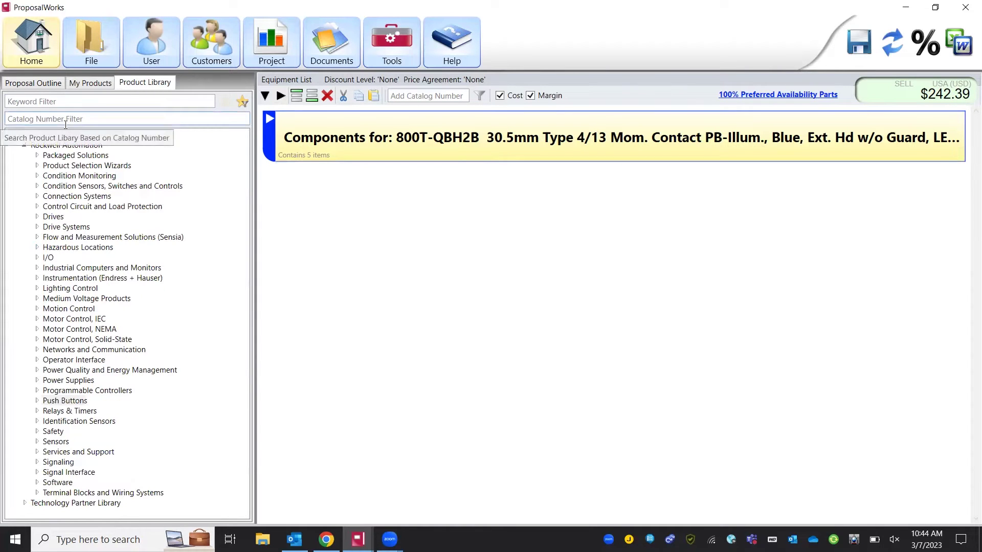
type("1")
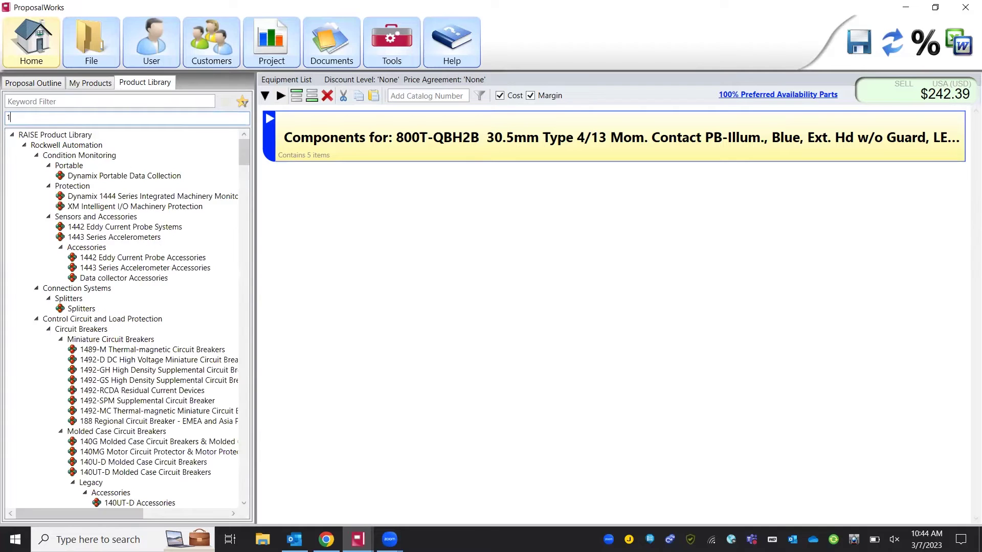
type("00-c")
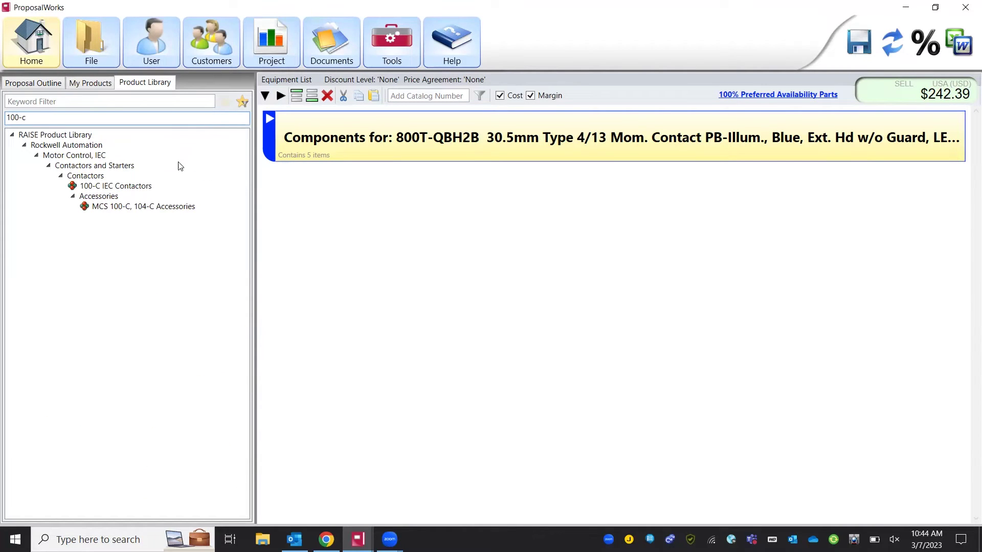
double_click(140, 189)
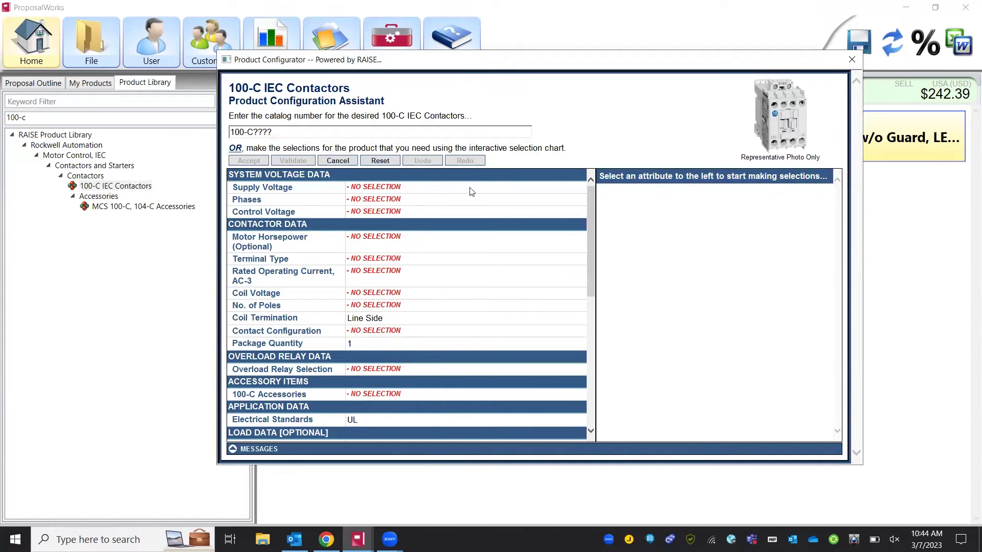
- Set supply voltage 480V 60Hz, control voltage 120V 60Hz and Screw Terminals
left_click(393, 188)
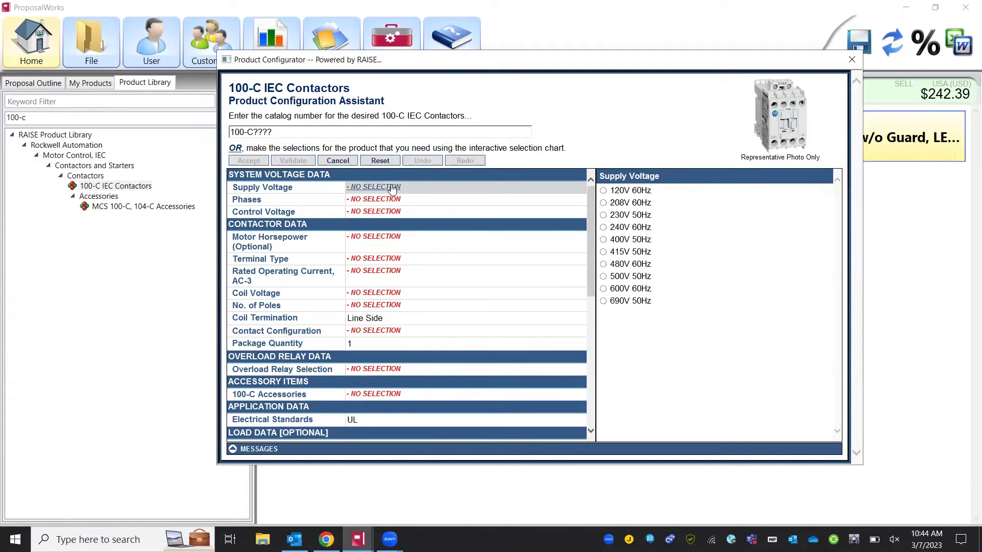
left_click(627, 268)
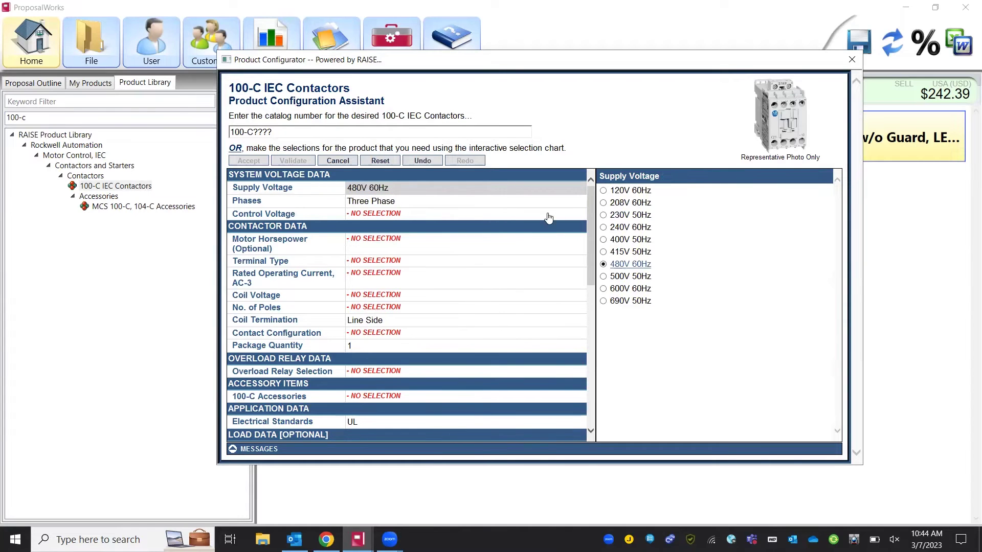
left_click(424, 217)
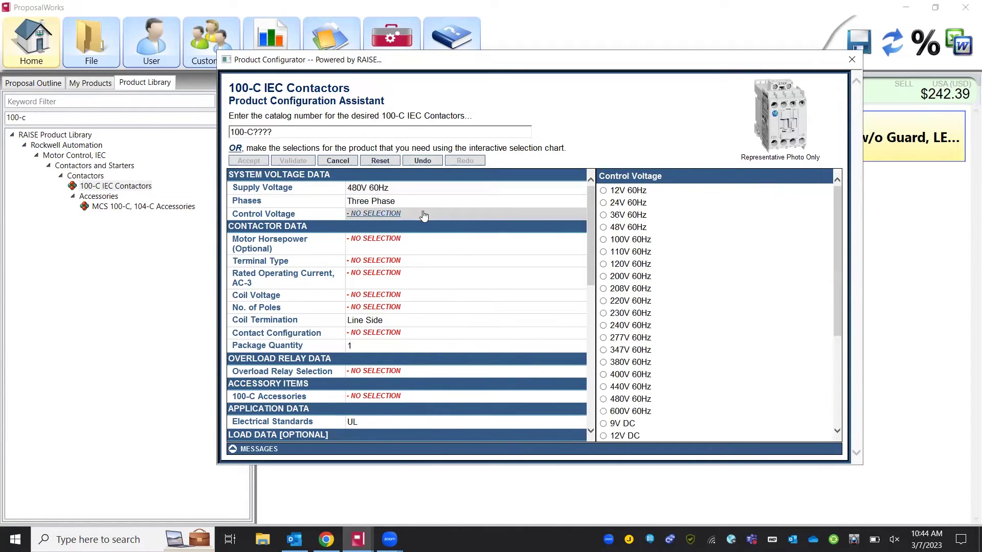
left_click(643, 265)
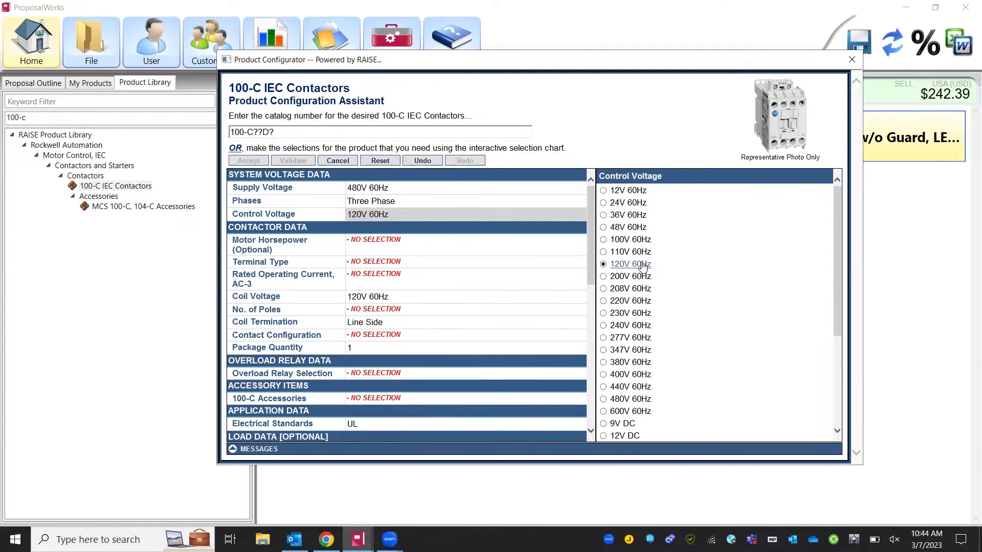
left_click(424, 264)
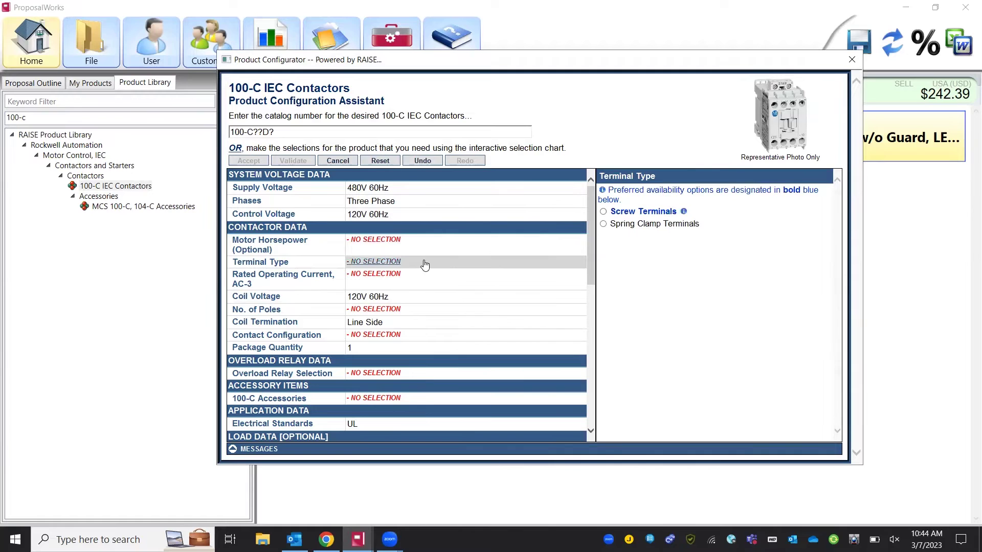
left_click(627, 213)
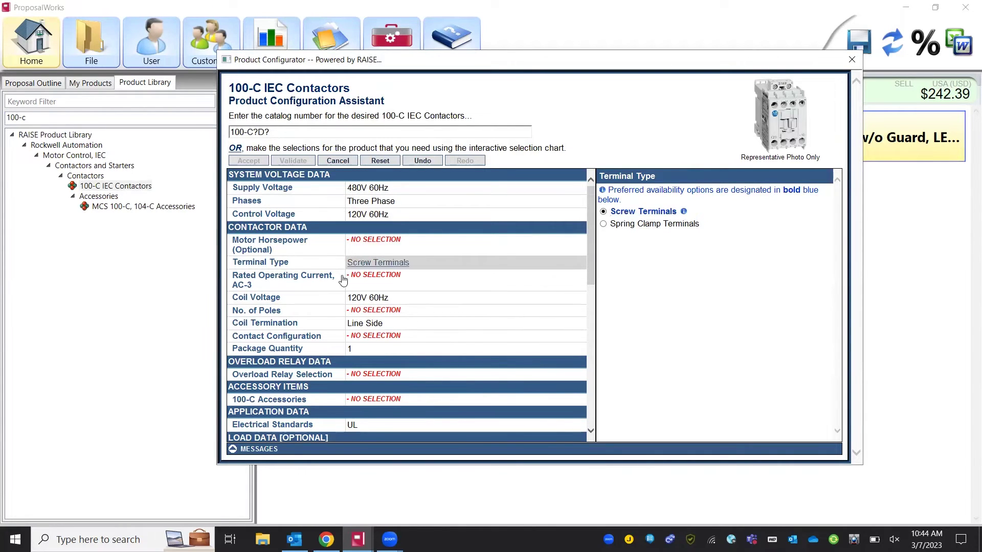
- Choose 12A, 3 Poles and 1 N.O. 0 N.C. contacts, then accept the 100-C12D10 contactor
left_click(362, 284)
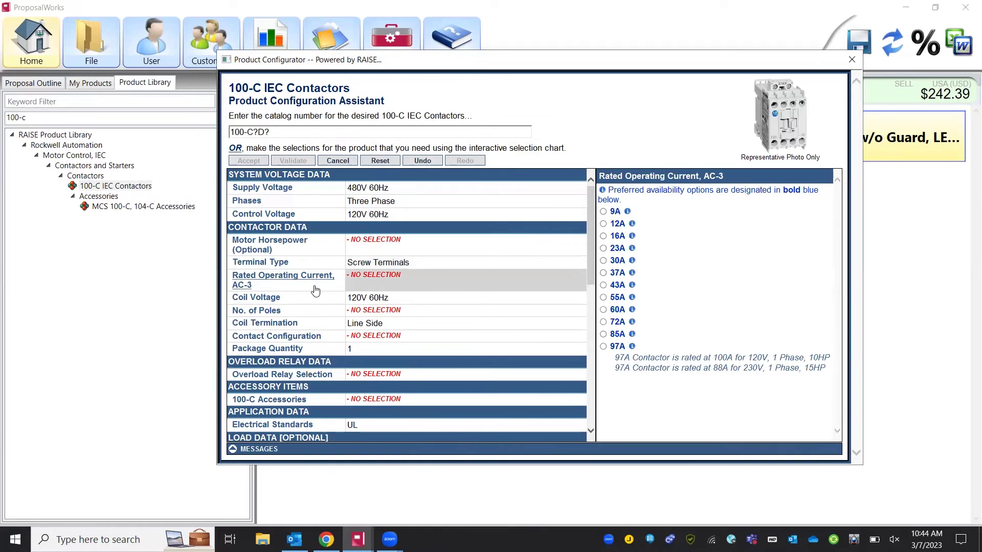
left_click(616, 224)
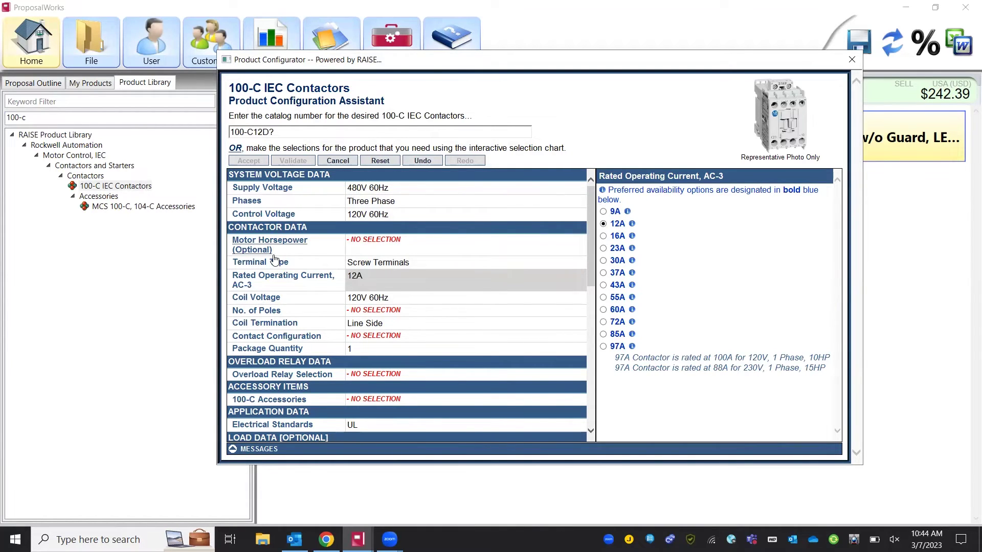
left_click(397, 241)
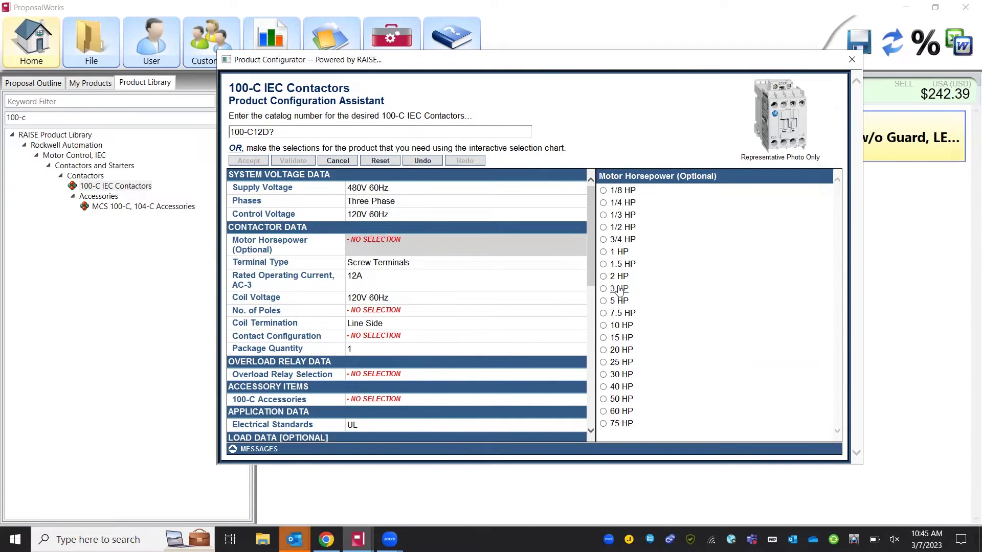
left_click(329, 285)
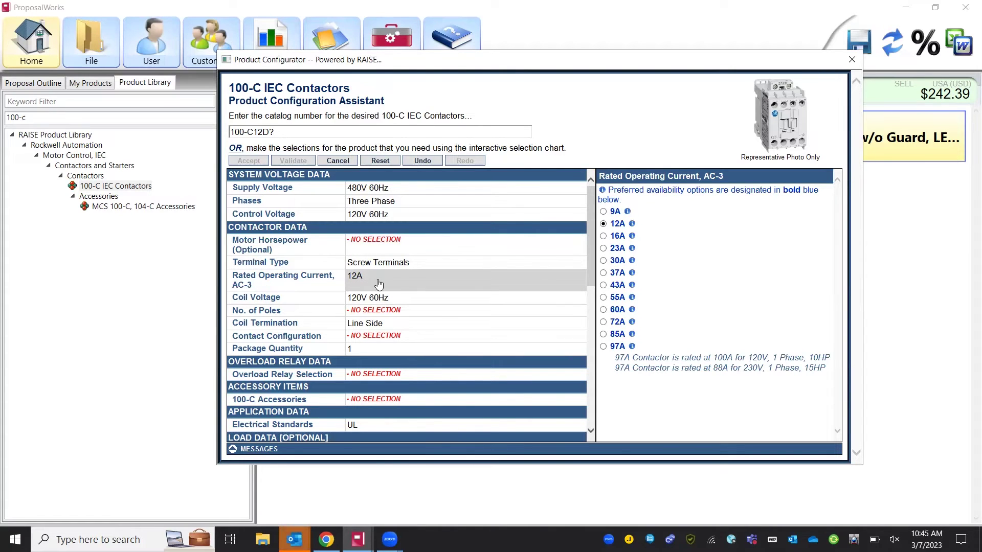
left_click(390, 311)
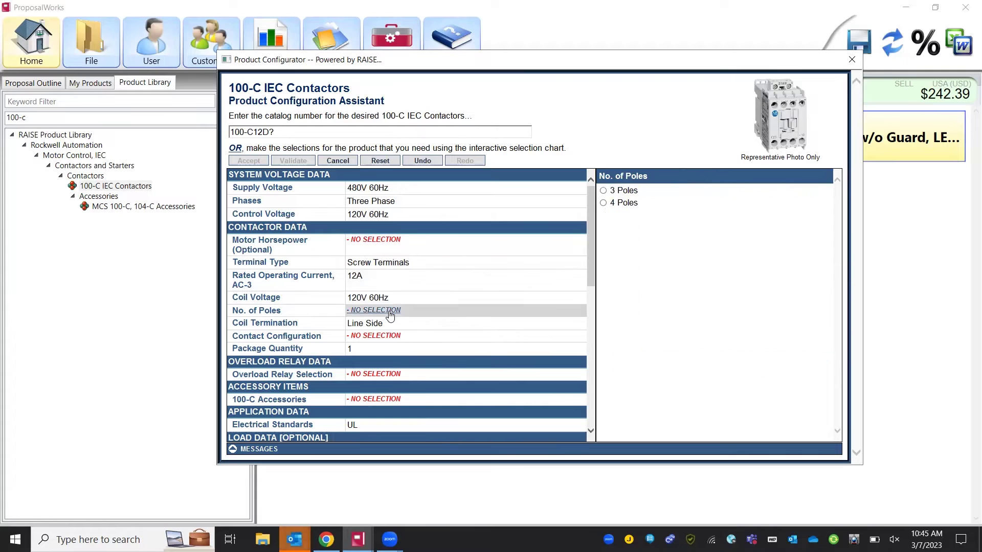
left_click(633, 191)
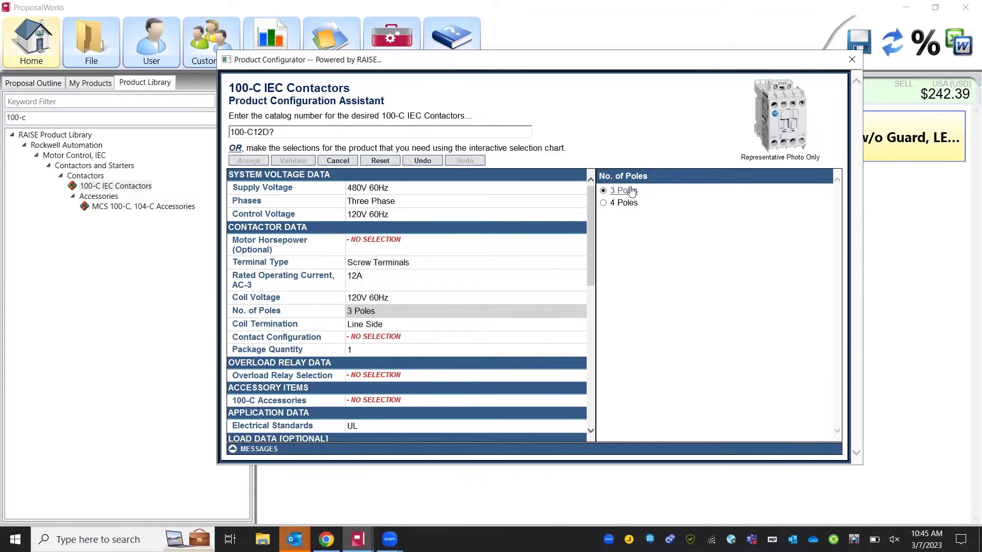
left_click(405, 330)
left_click(406, 336)
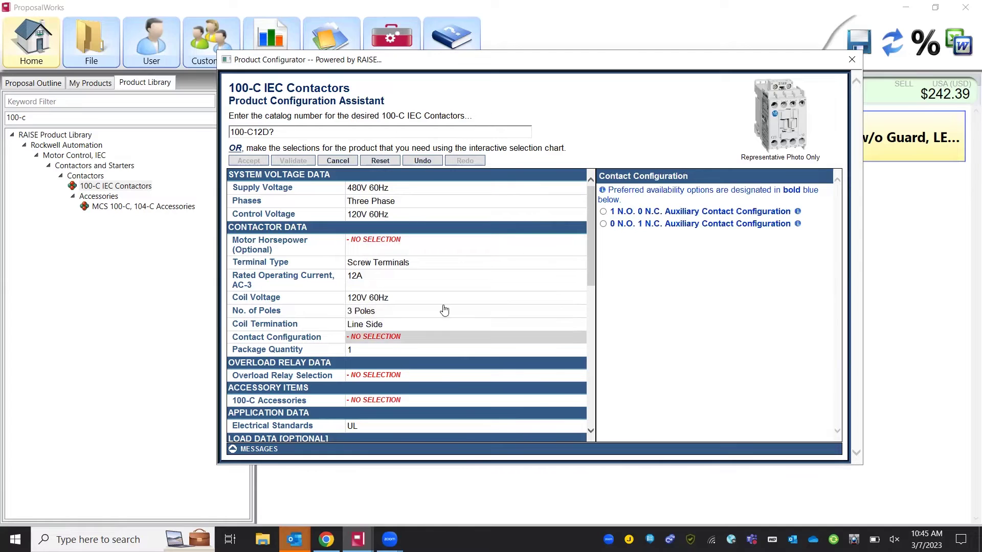
left_click(622, 211)
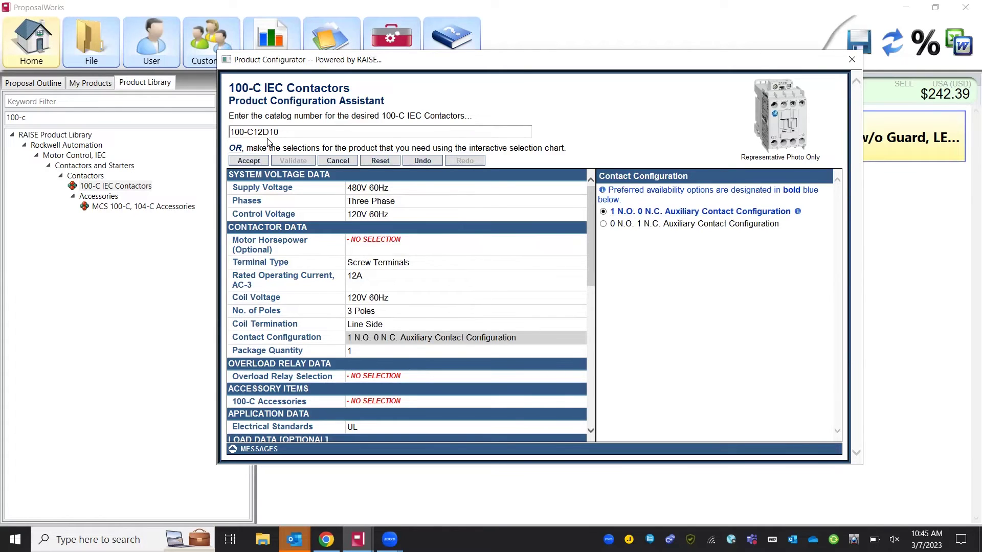
left_click(257, 160)
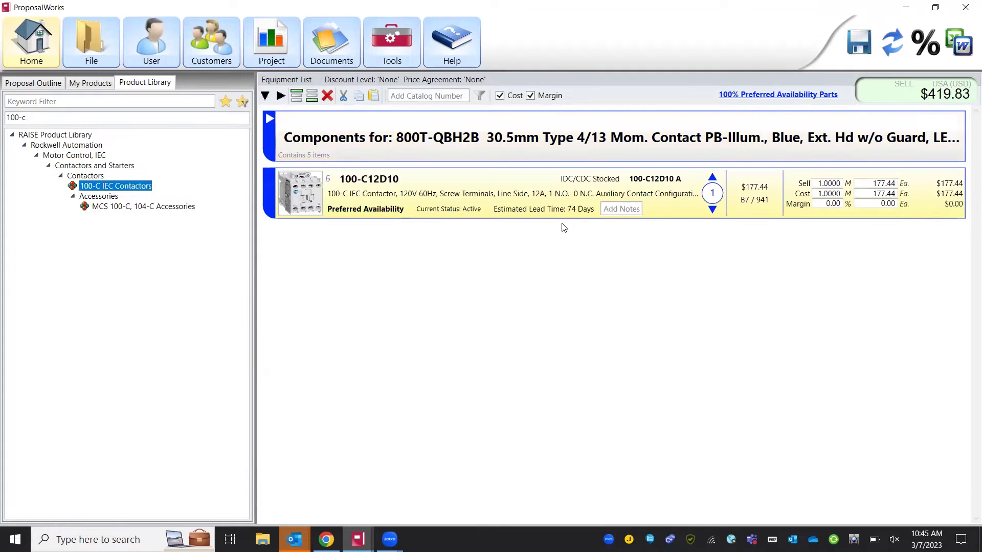
- Show the product supplement documents for the listed 800T-QBH2B and 100-C12D10 items
left_click(368, 180)
left_click(667, 286)
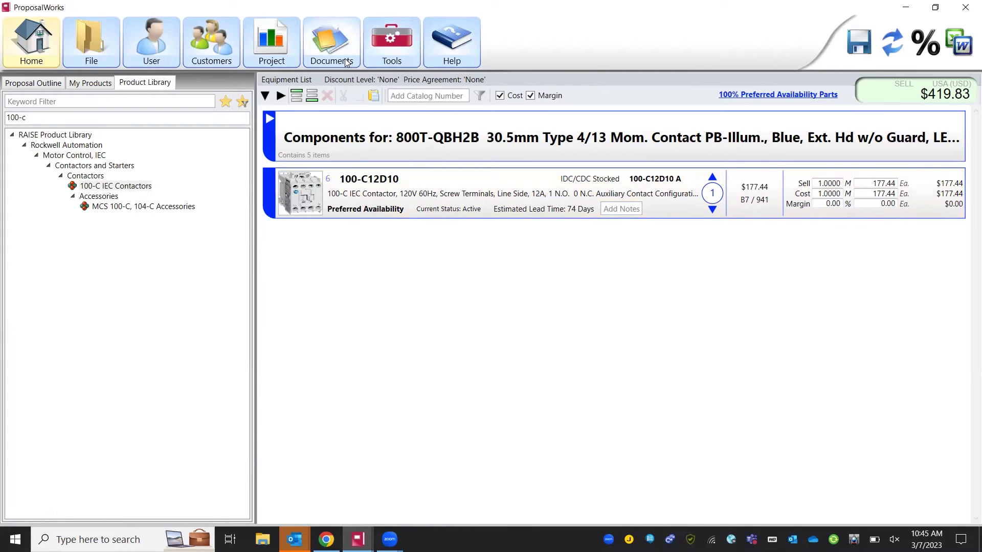
left_click(348, 62)
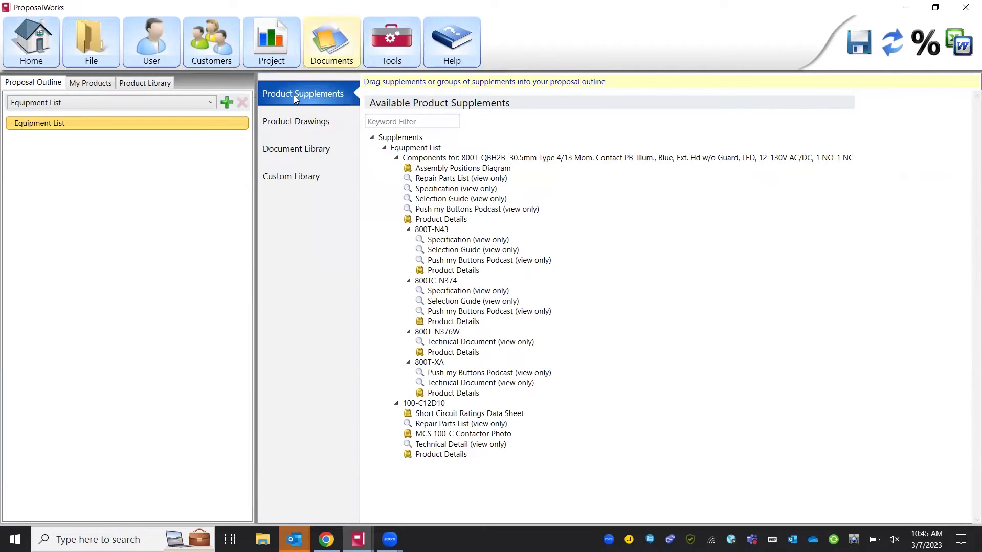
- Select the 100-C12D10 Repair Parts List, Technical Detail, Product Details and Short Circuit Ratings Data Sheet
left_click(448, 425)
left_click(450, 444)
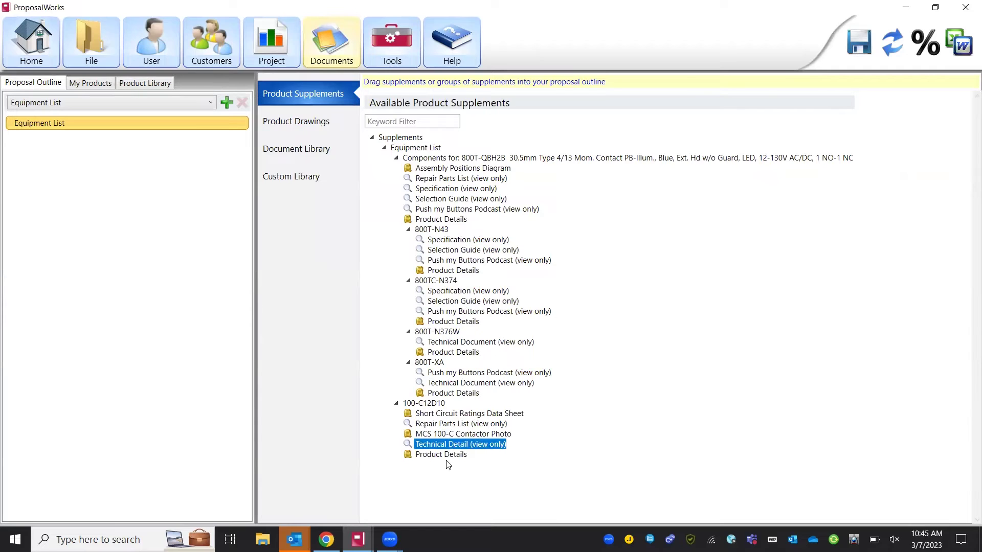
left_click(445, 455)
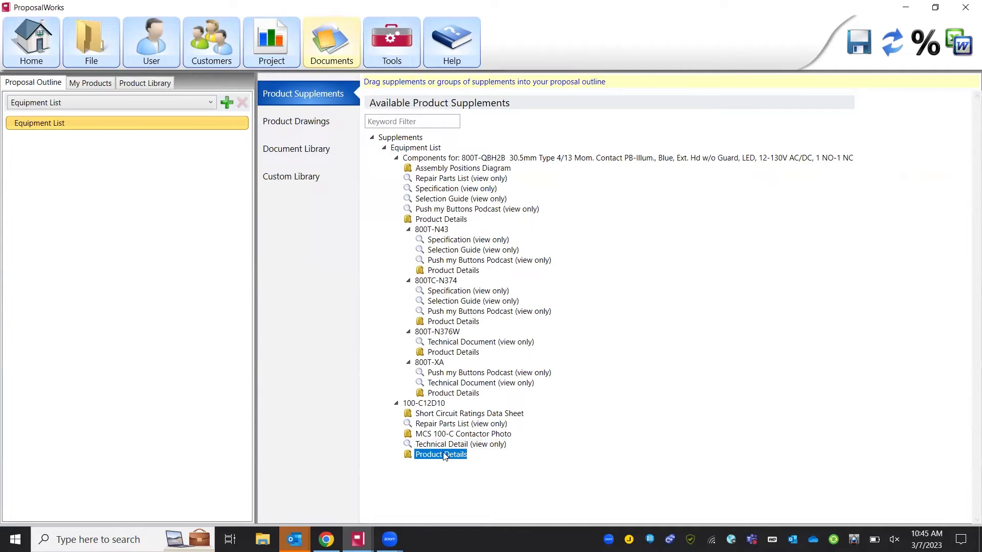
left_click(444, 417)
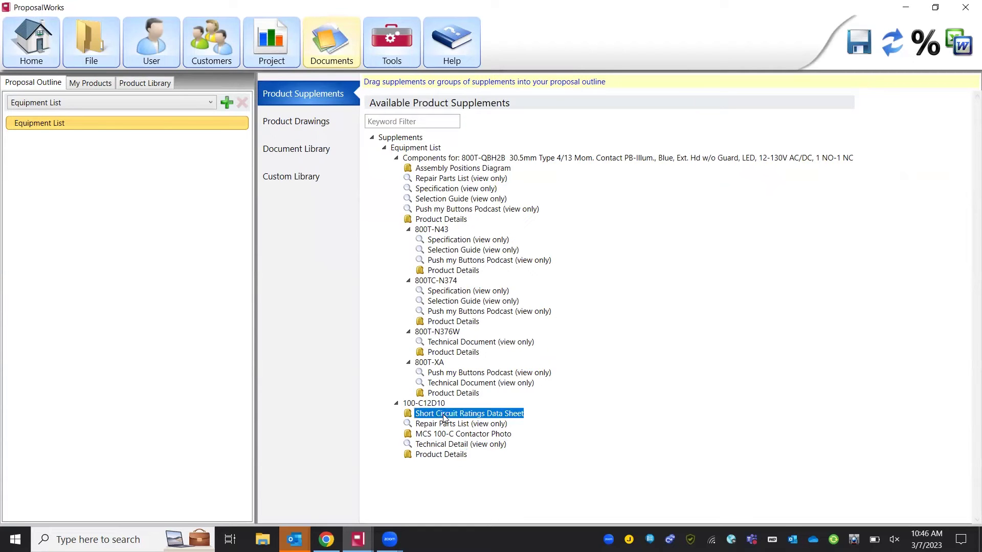
double_click(444, 417)
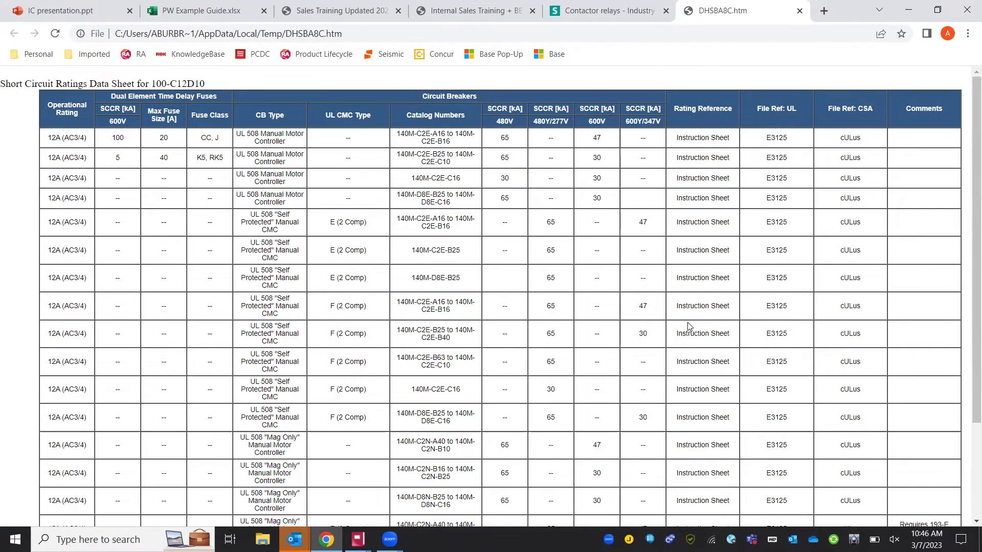
left_click(910, 11)
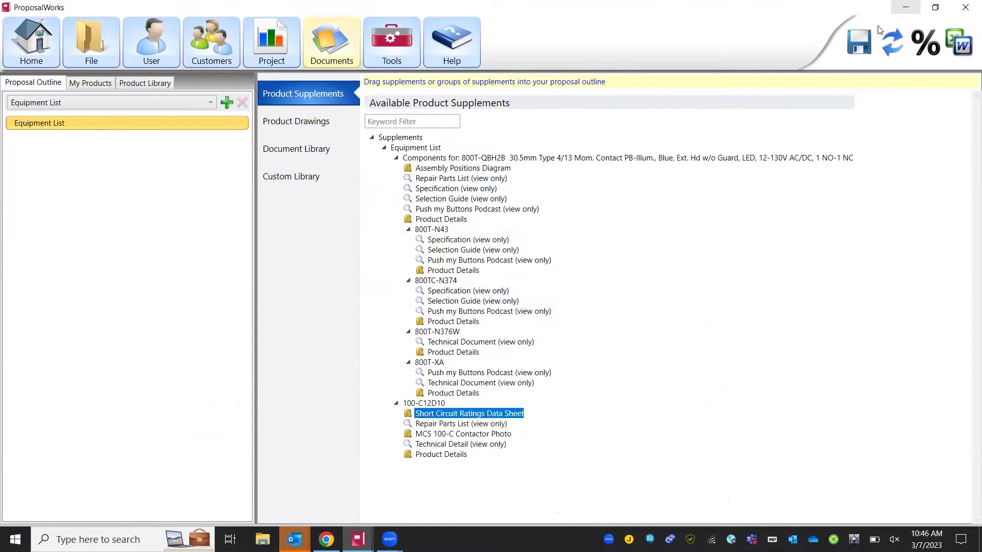
left_click(502, 428)
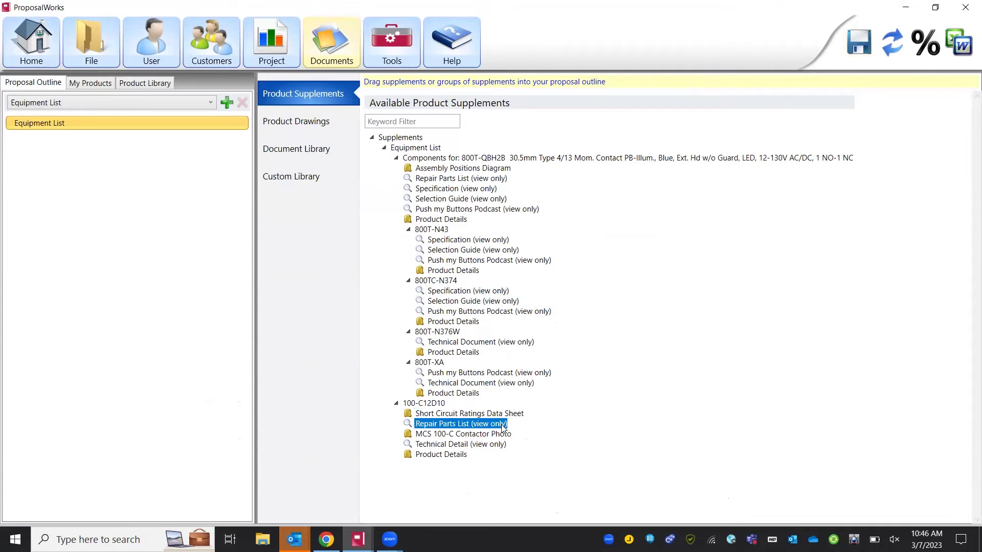
double_click(502, 428)
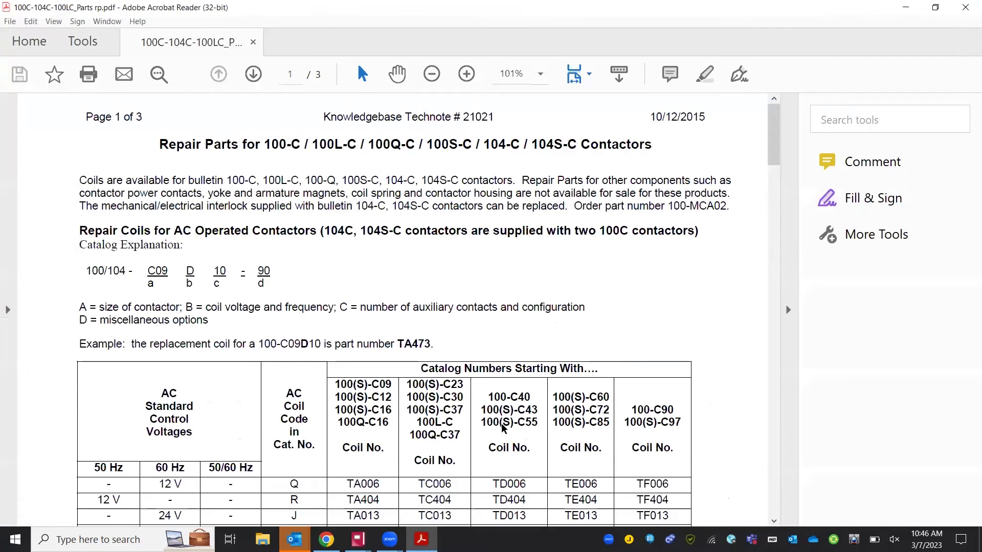
left_click(796, 333)
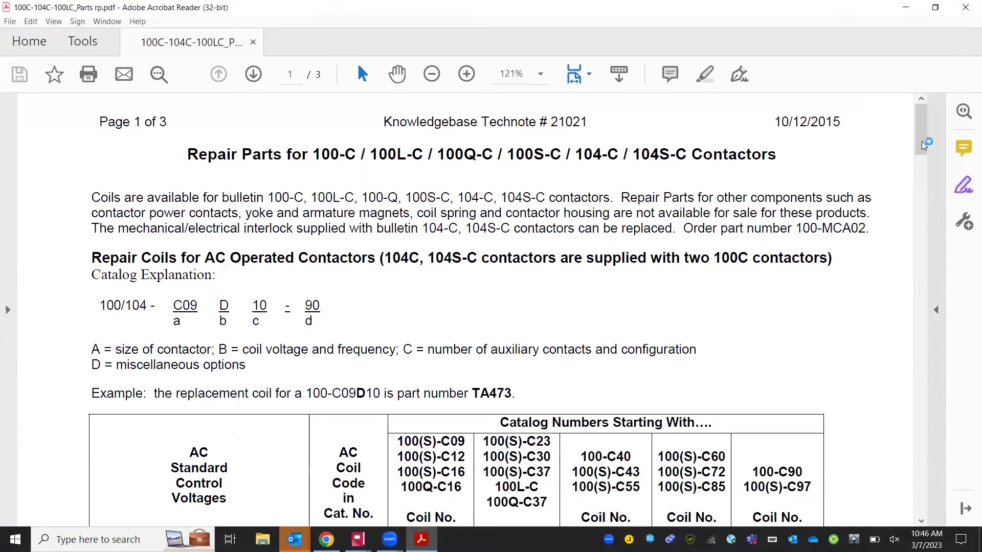
scroll(924, 147, "down", 1)
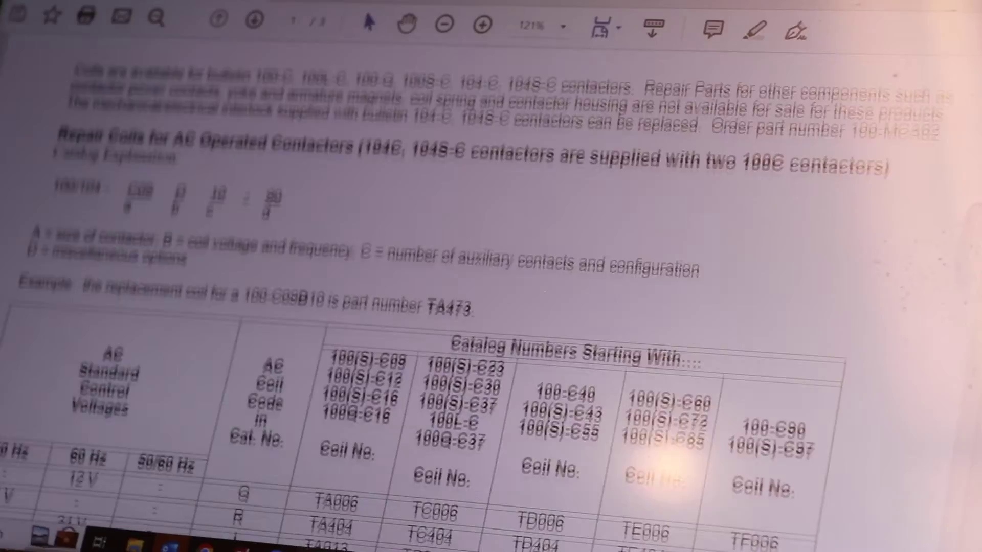
scroll(491, 307, "down", 5)
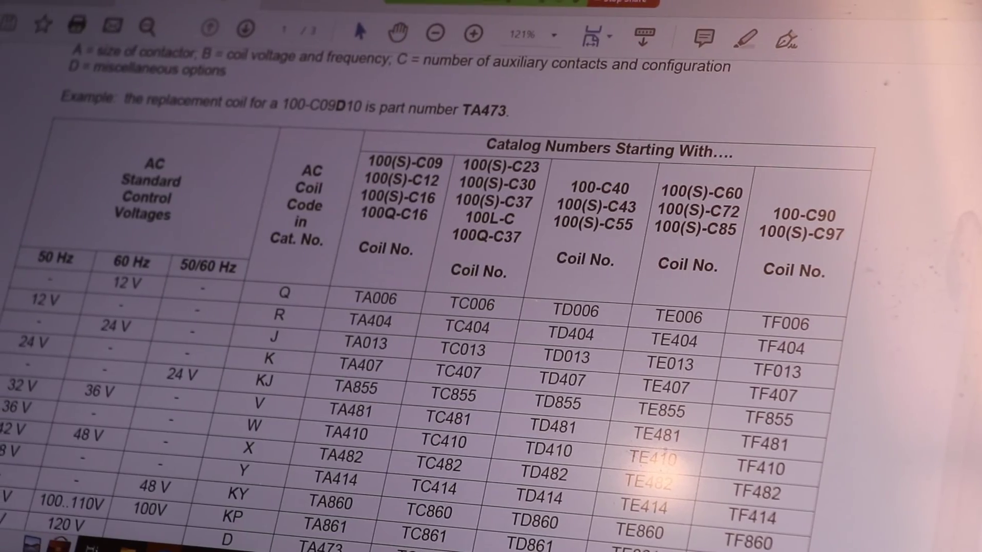
scroll(440, 307, "down", 15)
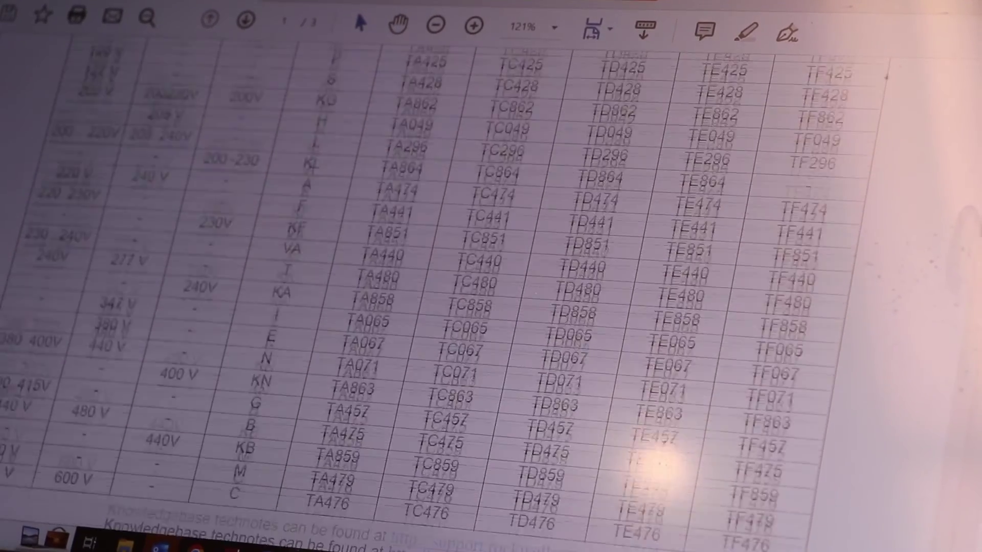
scroll(491, 307, "down", 15)
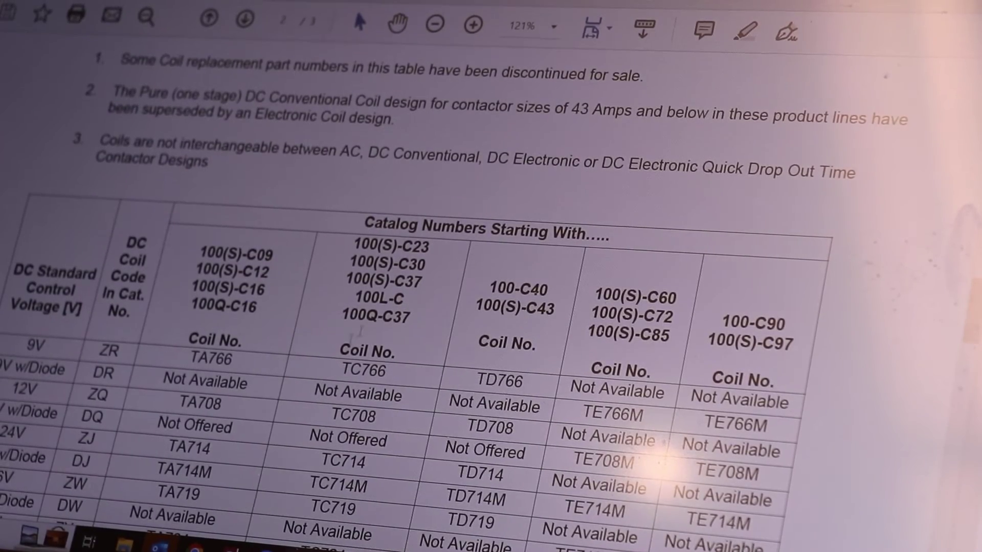
scroll(439, 306, "down", 10)
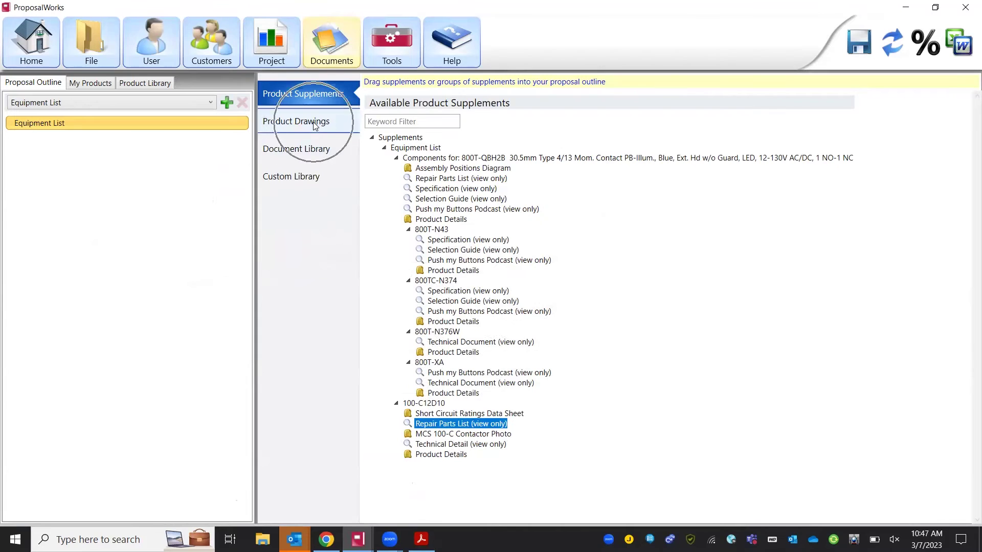
- Launch the online drawing viewer for the 100-C12D10 contactor from the Product Drawings list
left_click(314, 125)
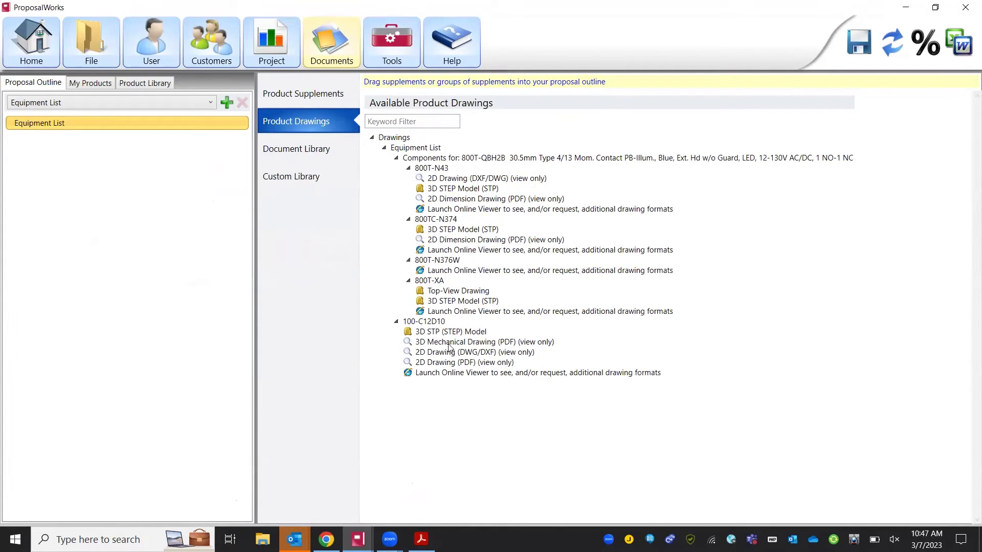
left_click(447, 374)
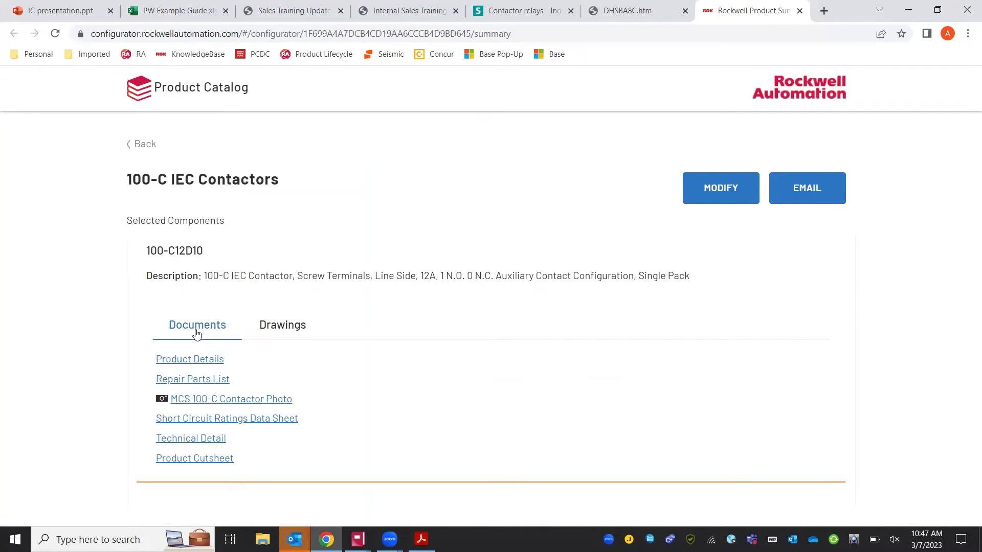
- Show the 100-C12D10 drawings list and open the form to request additional drawings
left_click(278, 327)
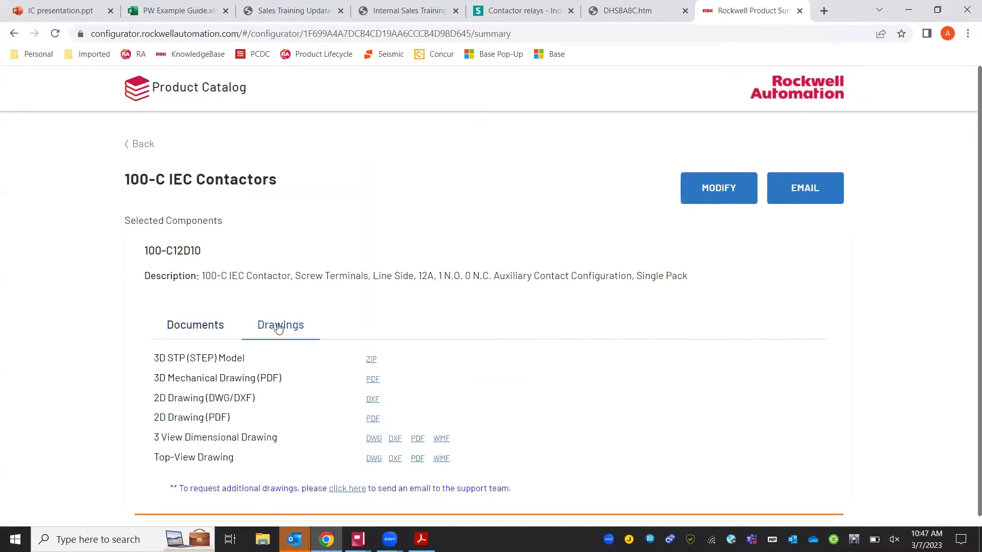
scroll(465, 373, "down", 1)
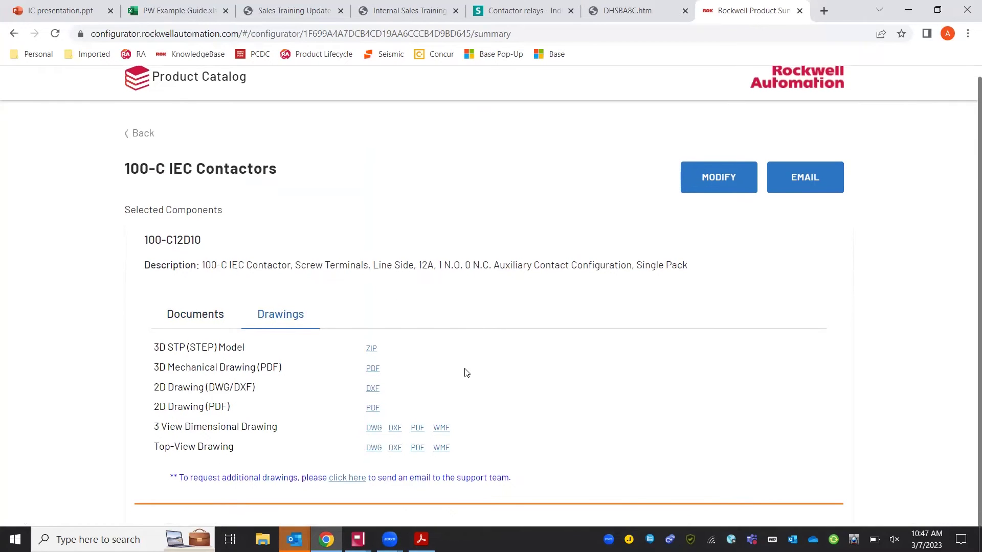
left_click(357, 480)
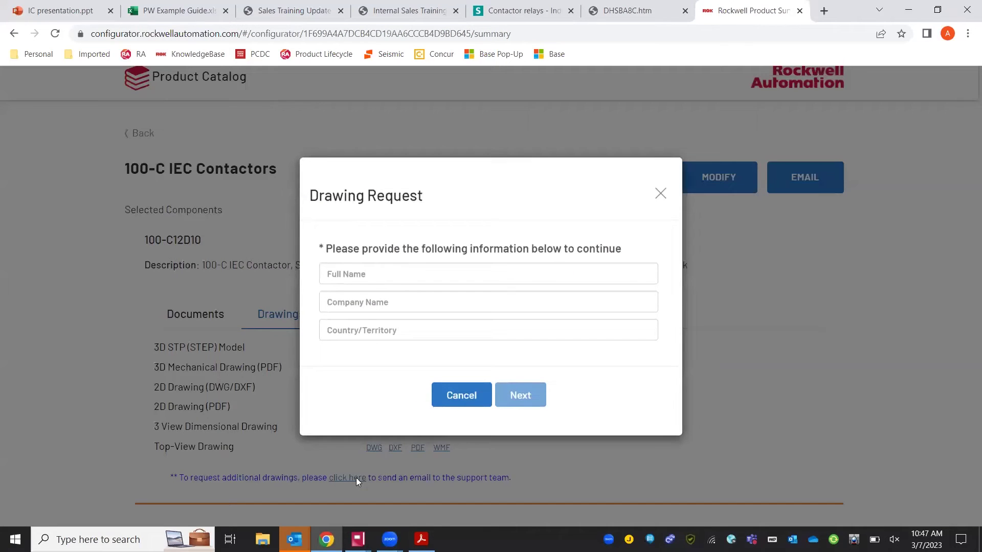
- Fill the drawing request with the requester's full name, company Van Meter Inc and country USA
left_click(390, 270)
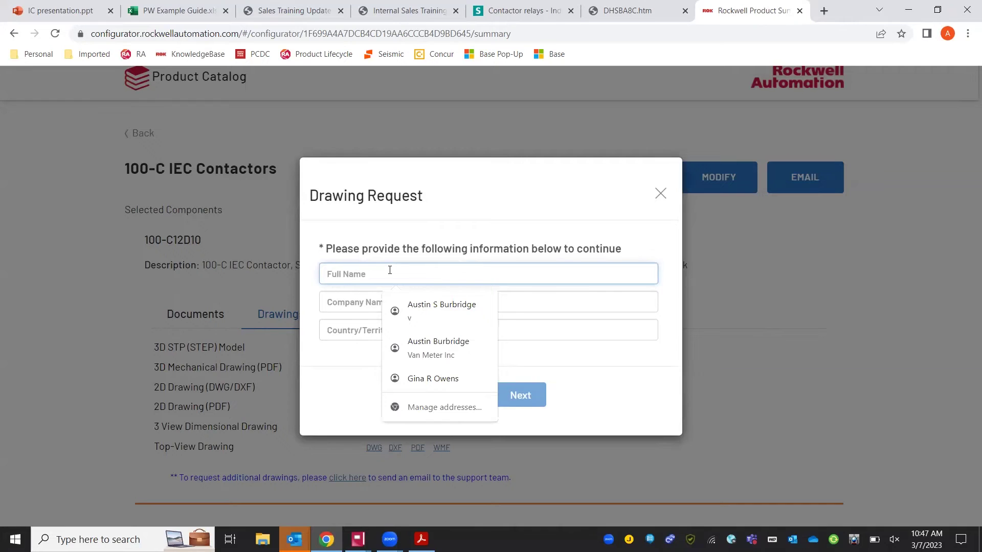
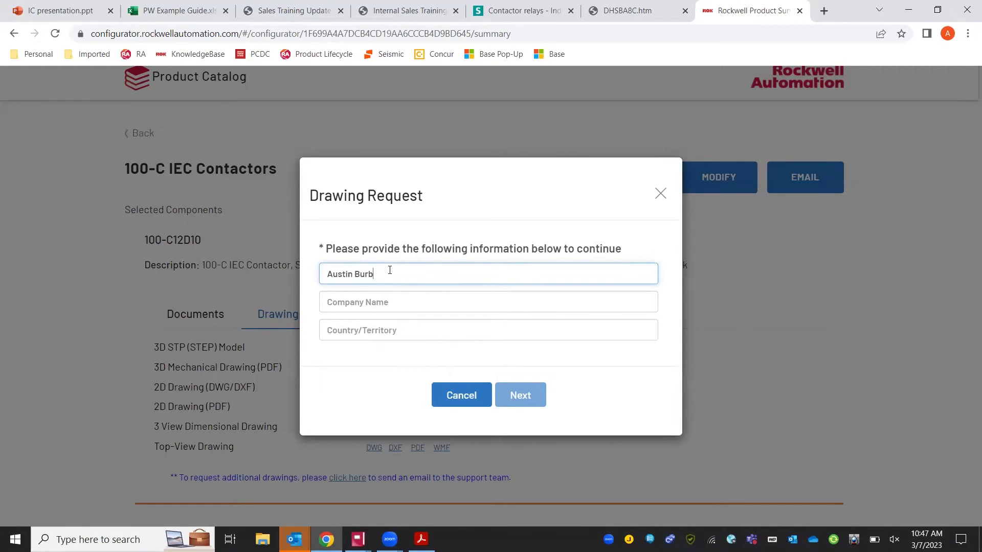
key("Tab")
type("Va")
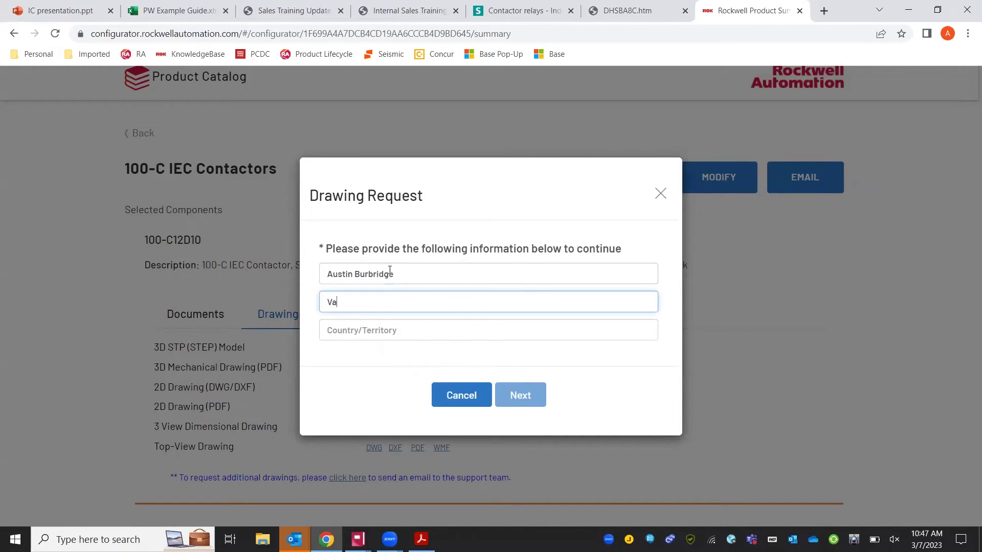
type("n Meter Inc")
key("Tab")
type("USA")
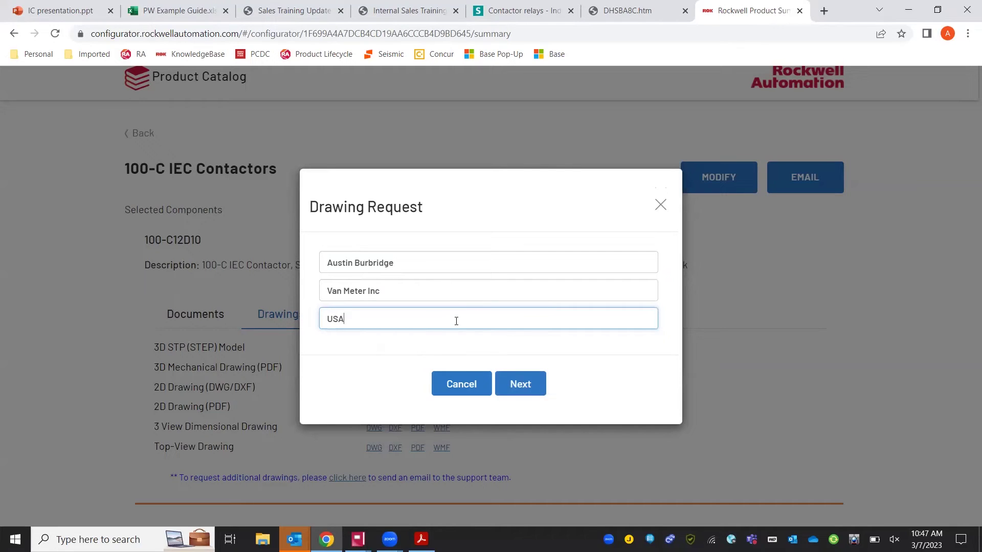
left_click(521, 384)
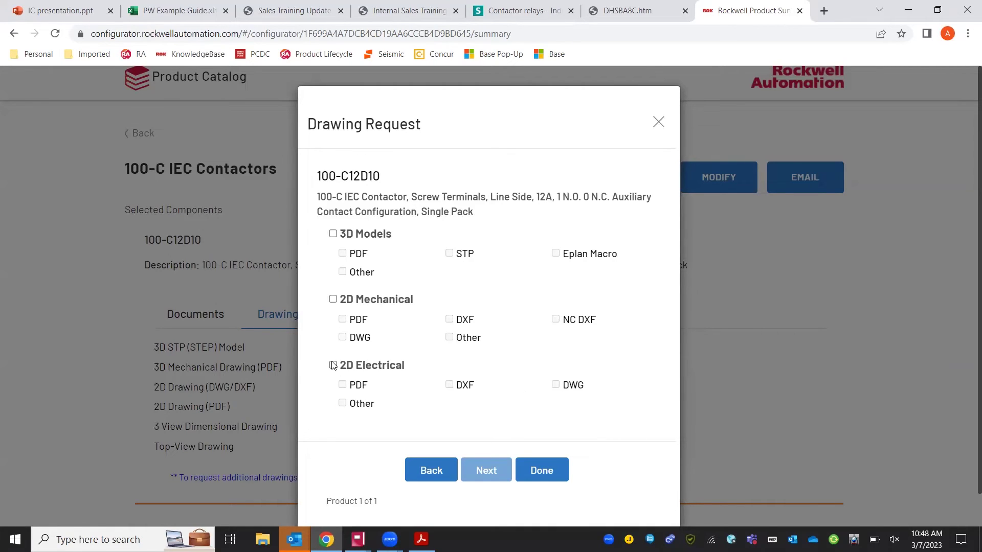
- Request 2D Mechanical drawings in NC DXF format and submit the request
left_click(333, 299)
left_click(556, 319)
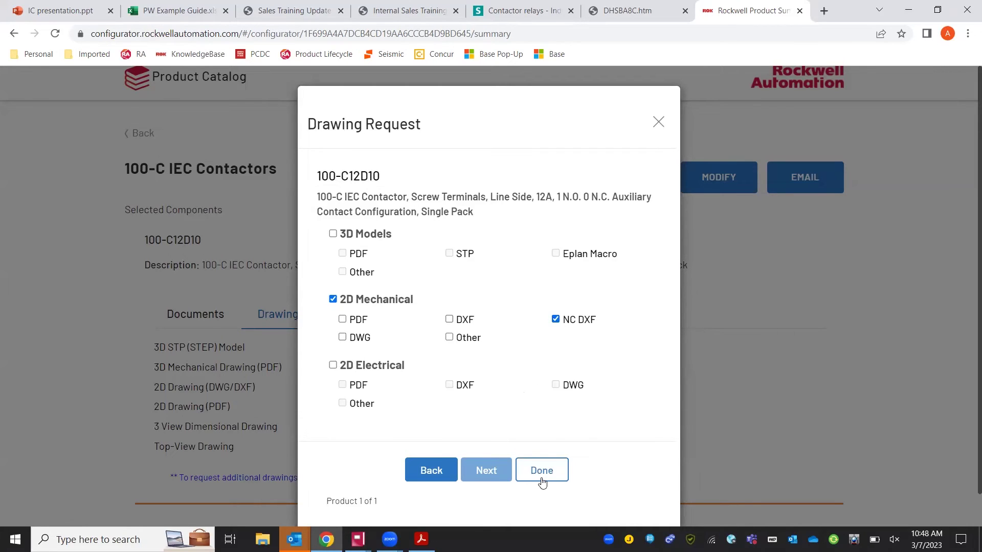
left_click(542, 471)
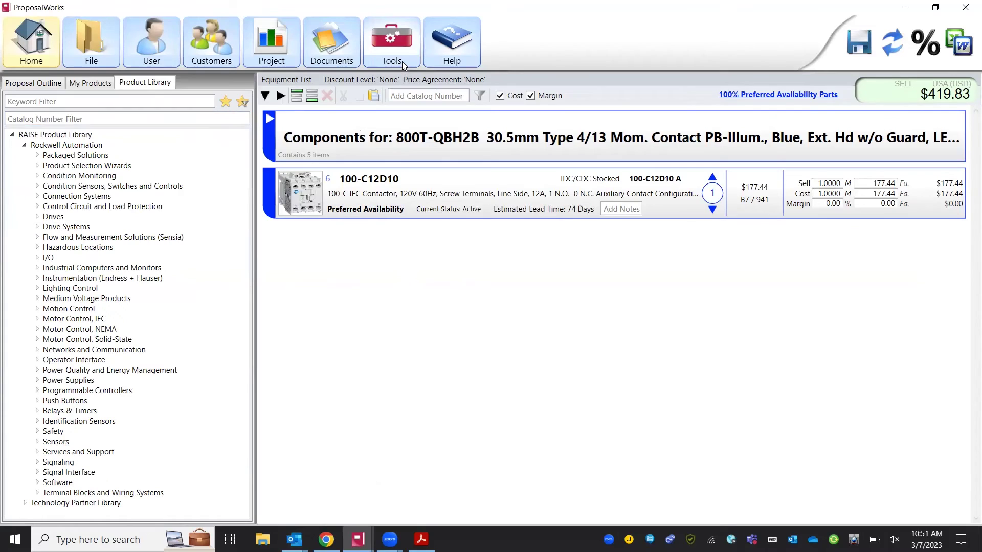
- Go to the ProposalWorks Tools page listing CrossWorks and the other add-on tools
left_click(402, 62)
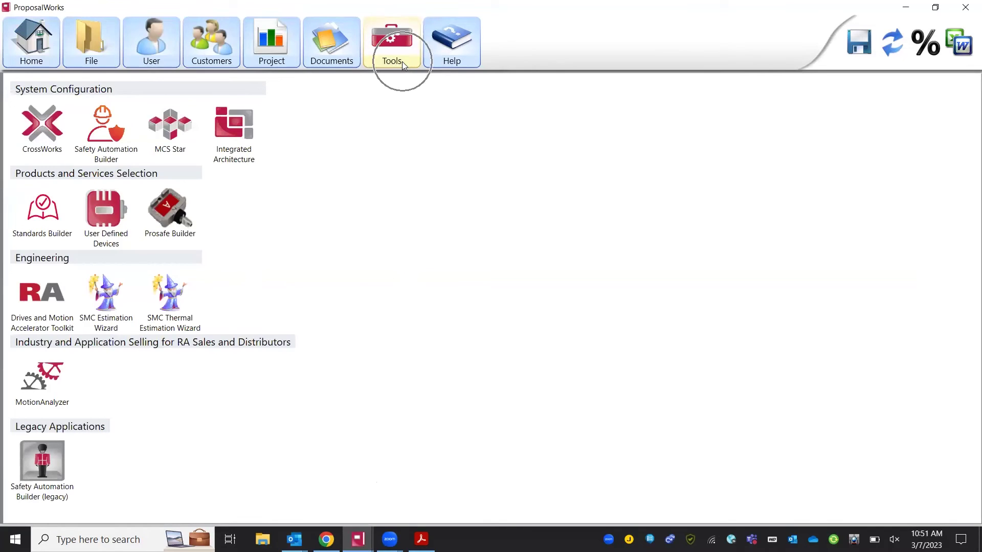
- Launch CrossWorks and search part CA4-40n, crossing it to Rockwell's 100-FA40 auxiliary contact block
left_click(47, 134)
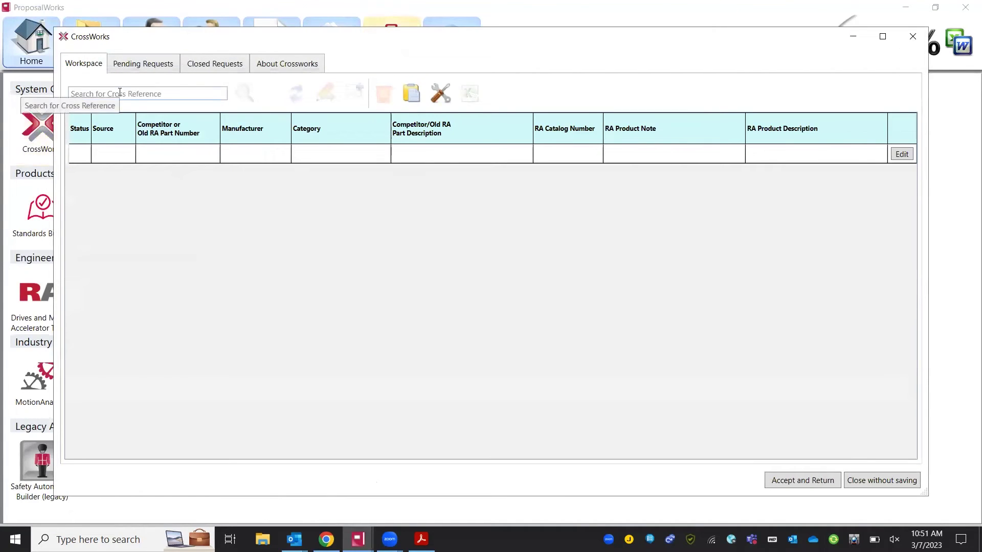
left_click(120, 92)
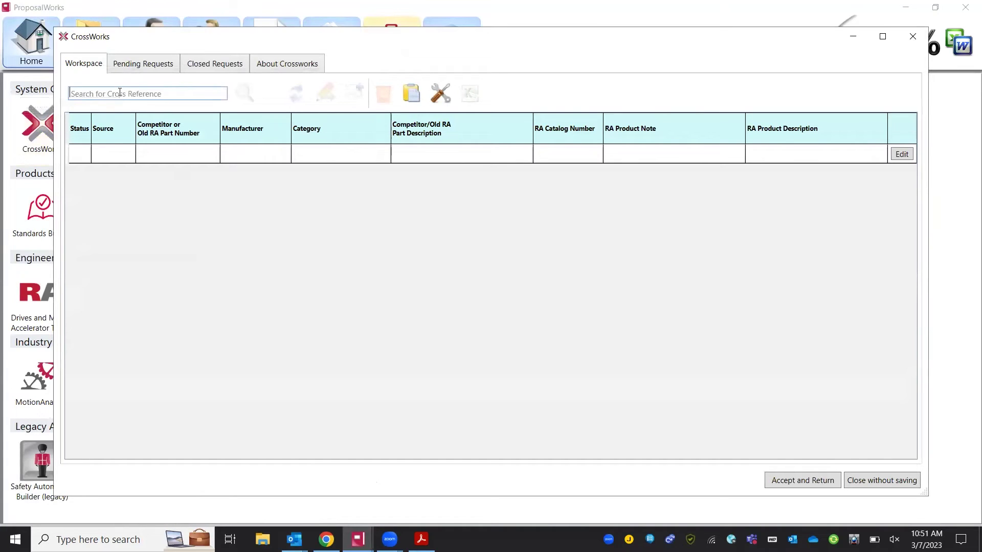
type("CA")
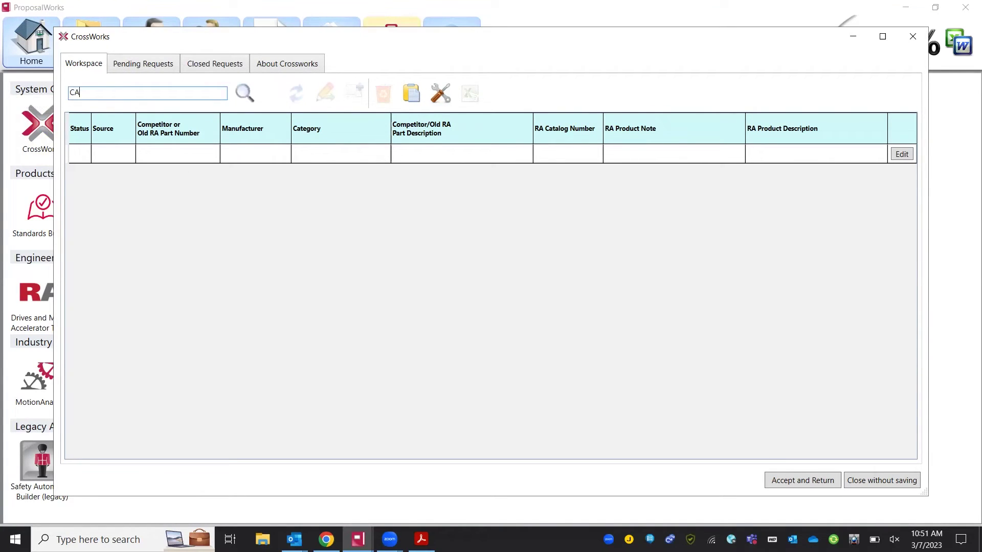
type("4-40n")
key("Return")
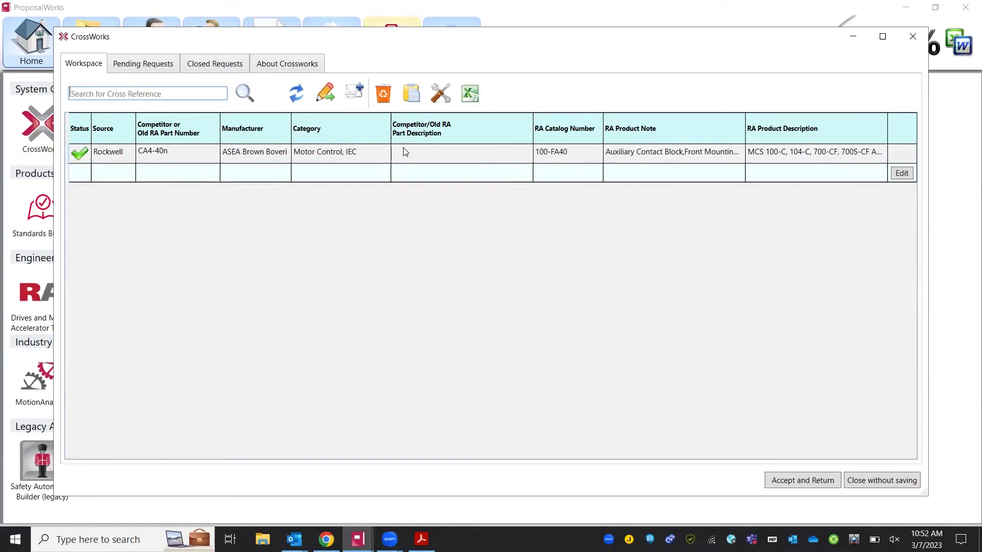
- Search Entrelec part 020635116 and cross it to Rockwell's 1492-EAJ35 end anchor
left_click(148, 94)
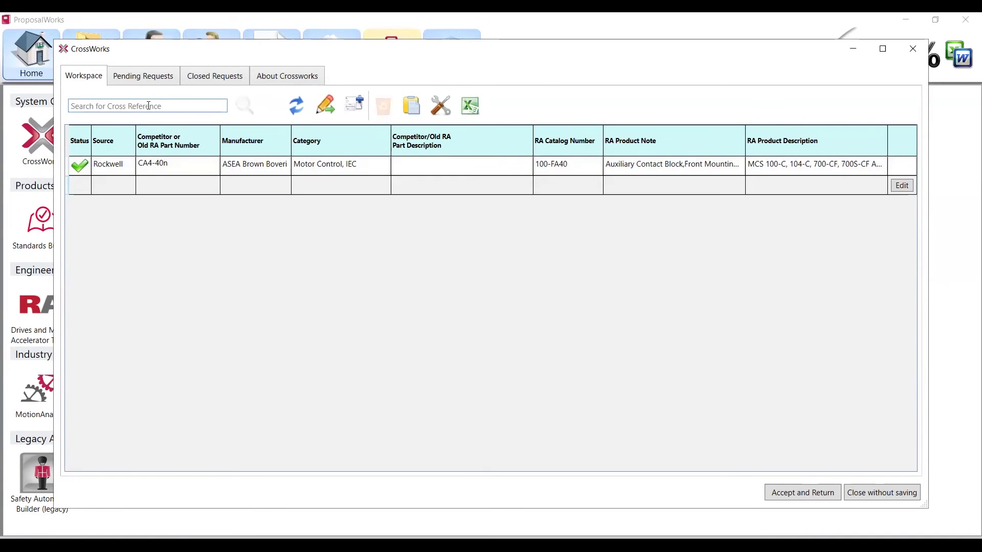
type("02")
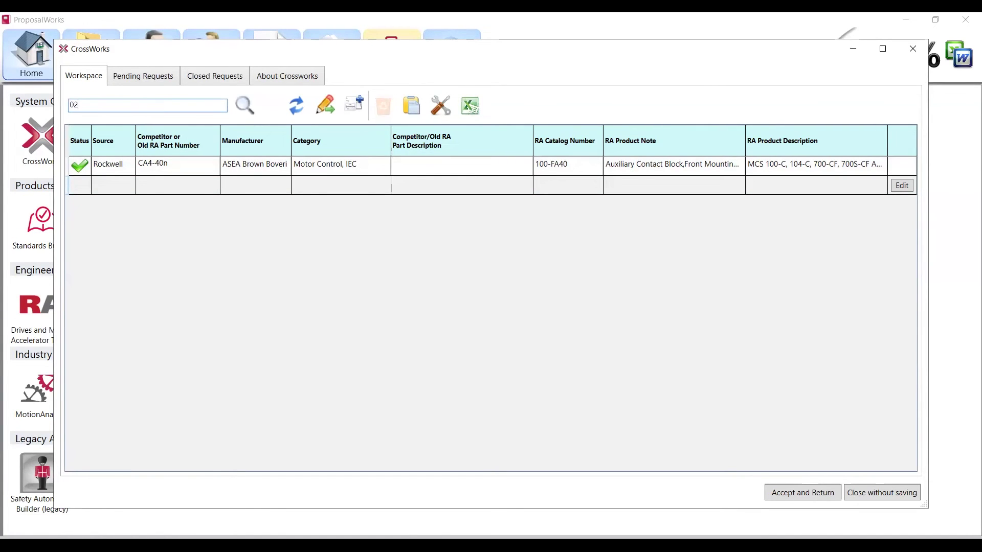
type("0635116")
key("Return")
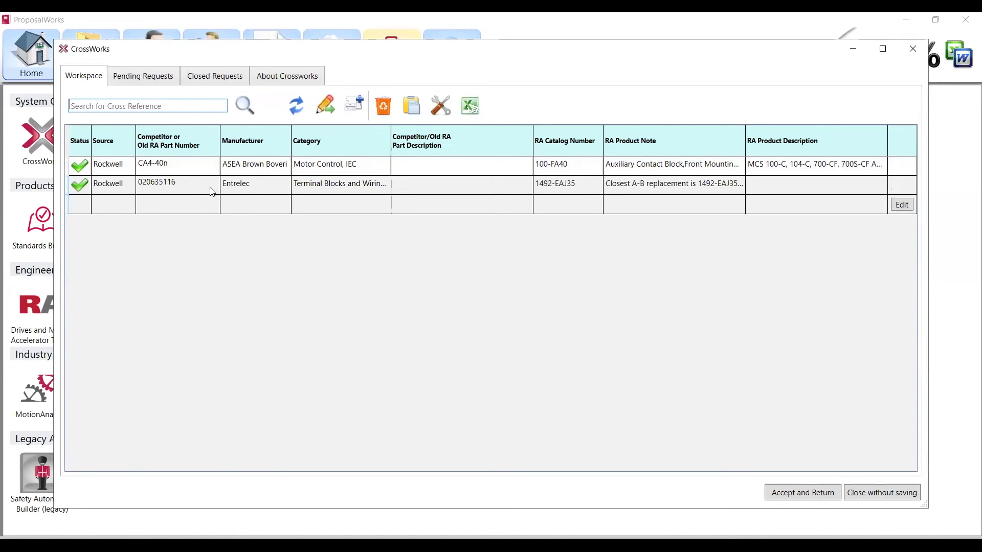
left_click(320, 192)
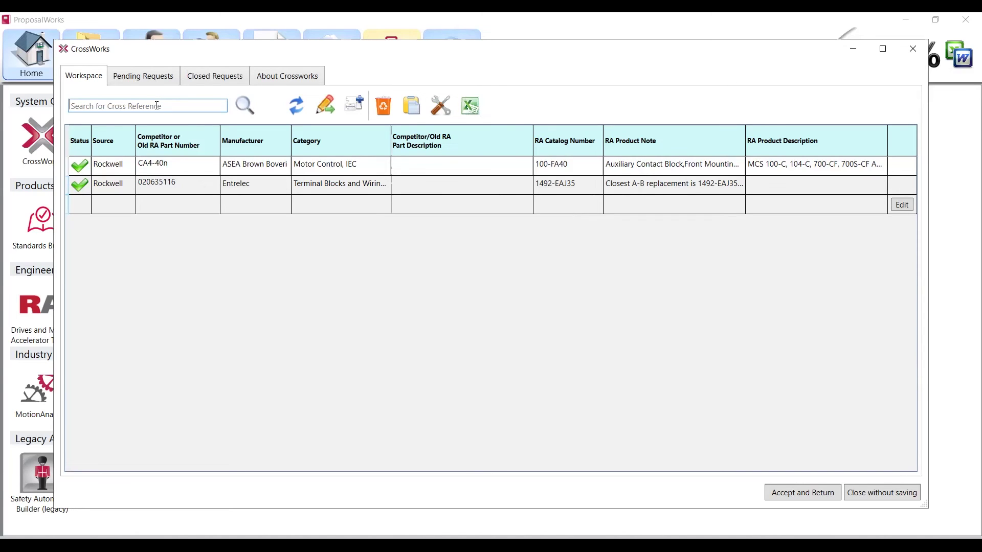
- Search 020555, leave it without a Rockwell cross, and accept the crosses into the proposal
left_click(157, 106)
type("020555")
key("Return")
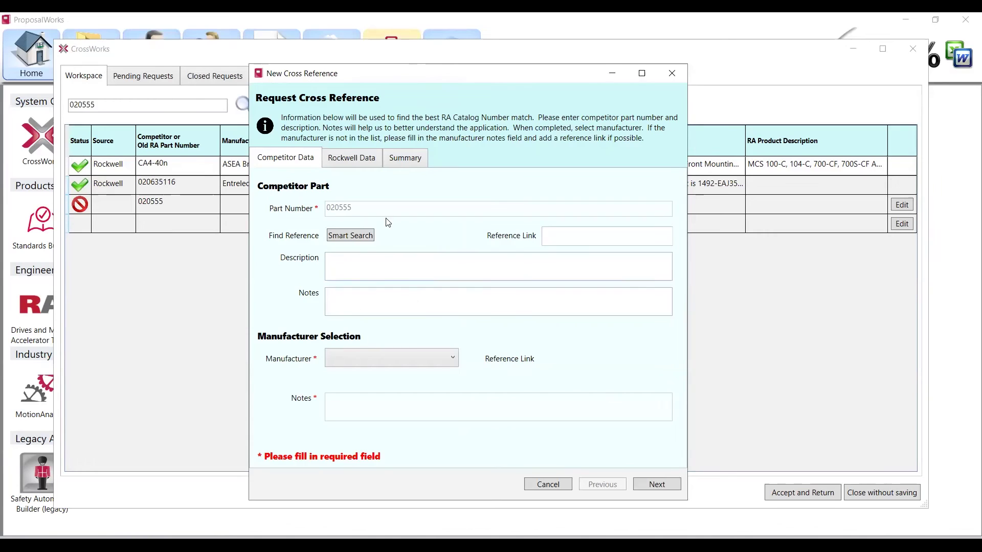
left_click(562, 490)
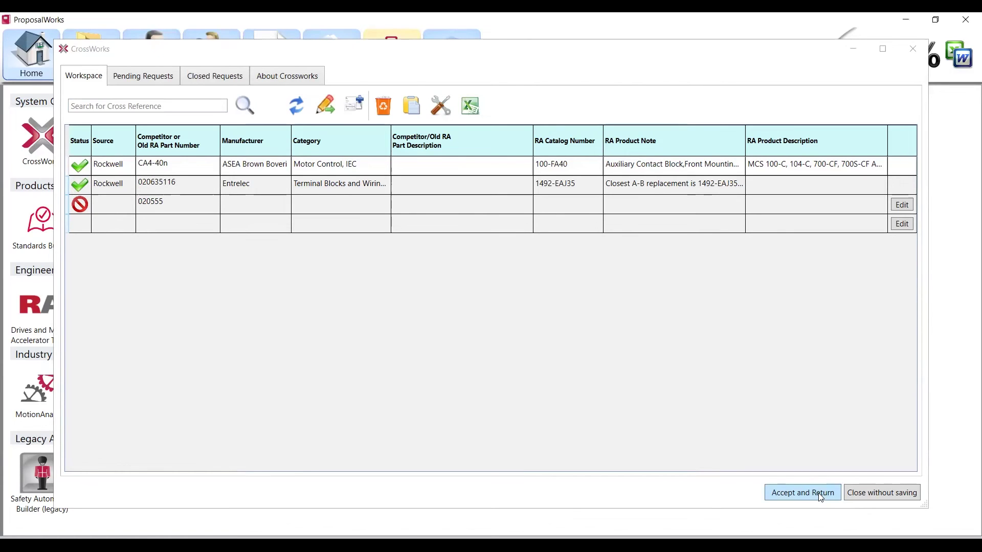
left_click(821, 497)
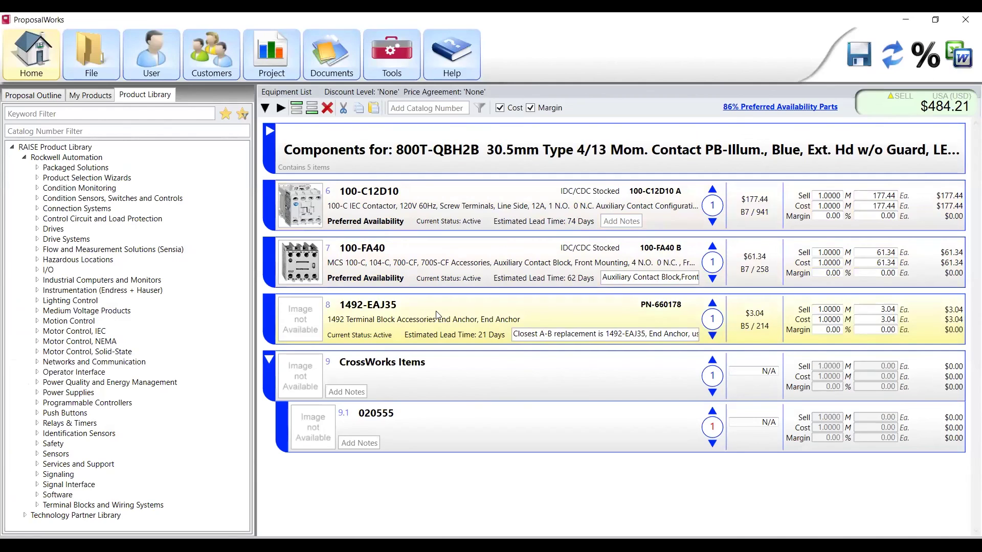
- Check the notes on the new 1492-EAJ35 and 100-FA40 entries
left_click(601, 337)
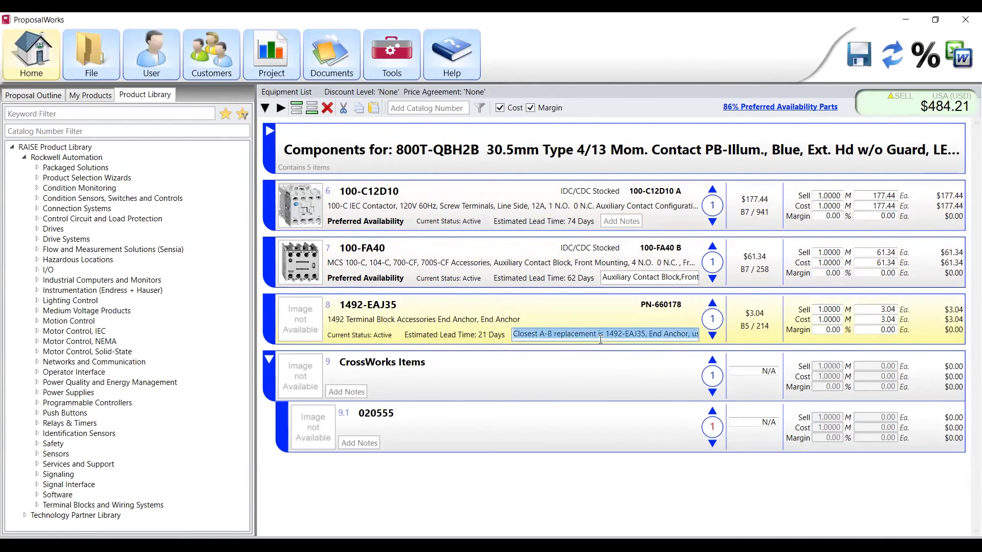
left_click(640, 278)
left_click(606, 307)
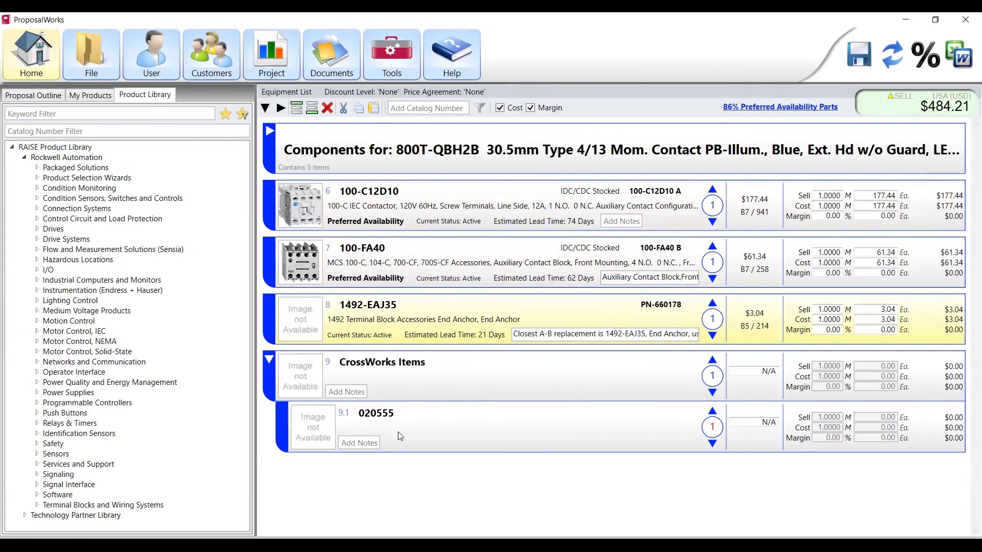
- Delete the CrossWorks Items group holding the unmatched 020555 entry
right_click(431, 382)
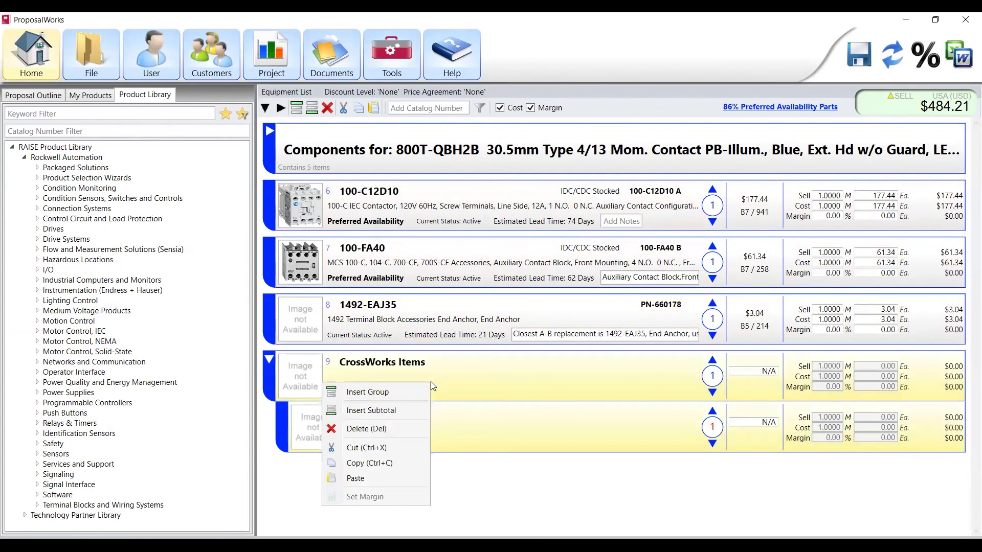
left_click(399, 426)
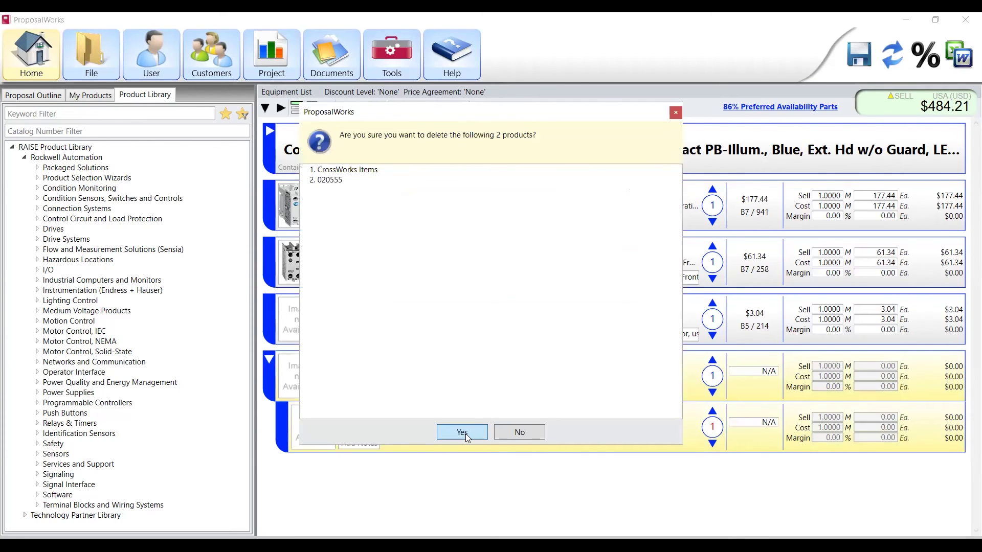
left_click(462, 433)
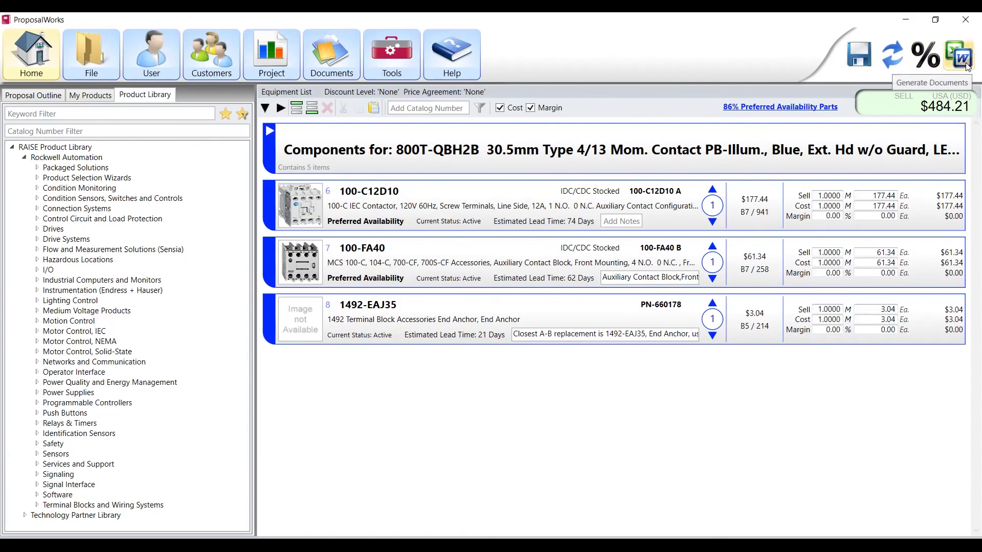
- Open document generation and choose Word export with Equipment List and CrossWorks Report outputs
left_click(967, 66)
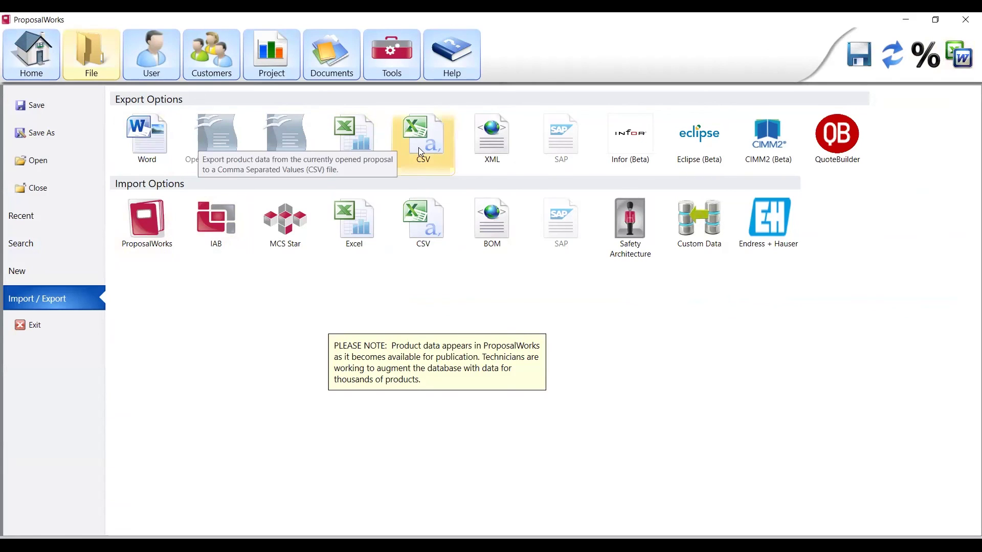
left_click(152, 144)
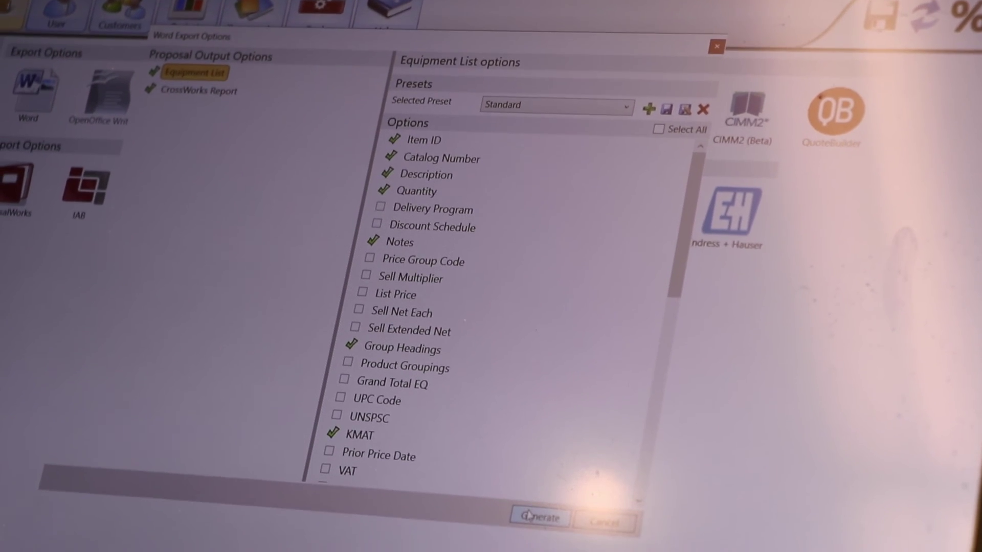
- Generate the Word Equipment List and review its table through the 100-C12D10 contactor
left_click(529, 497)
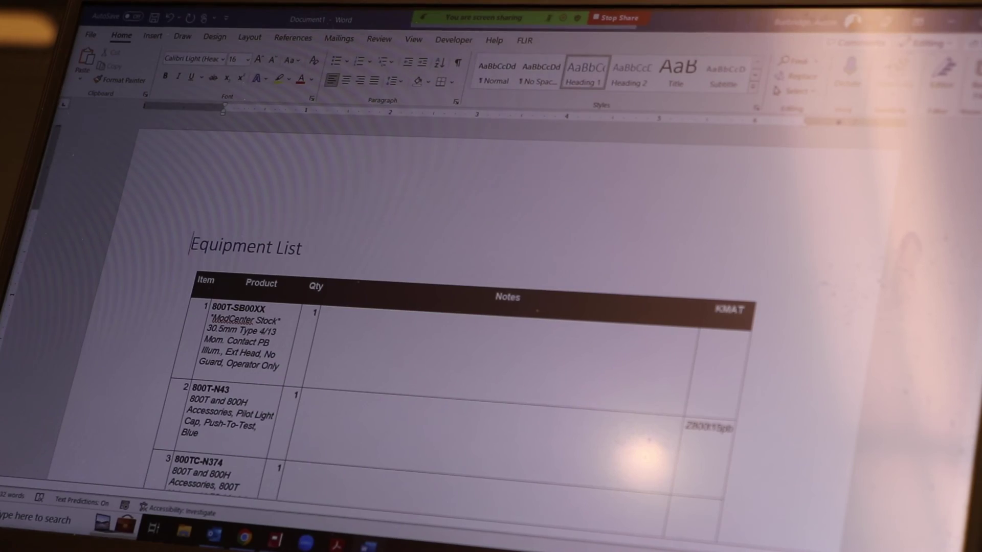
scroll(460, 332, "down", 5)
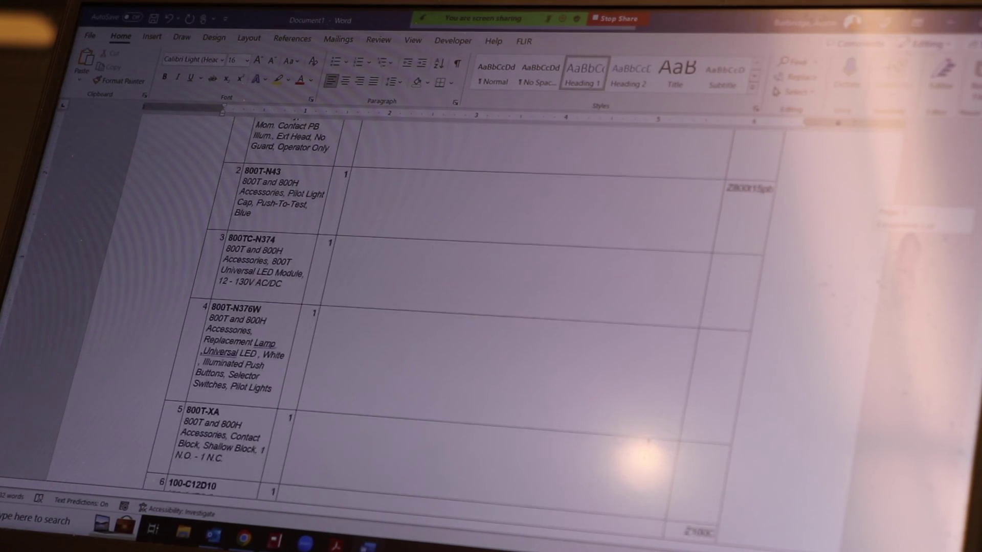